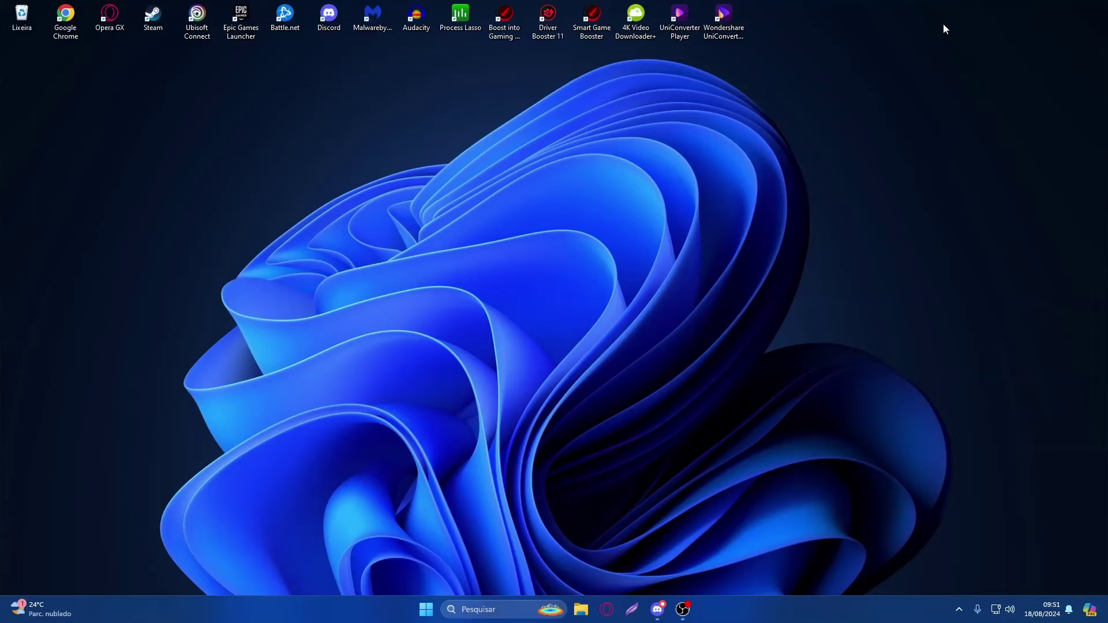
Switch to Opera GX, search the web for "Teamspeak 3" and open the TeamSpeak3.com download page from the results
left_click(606, 610)
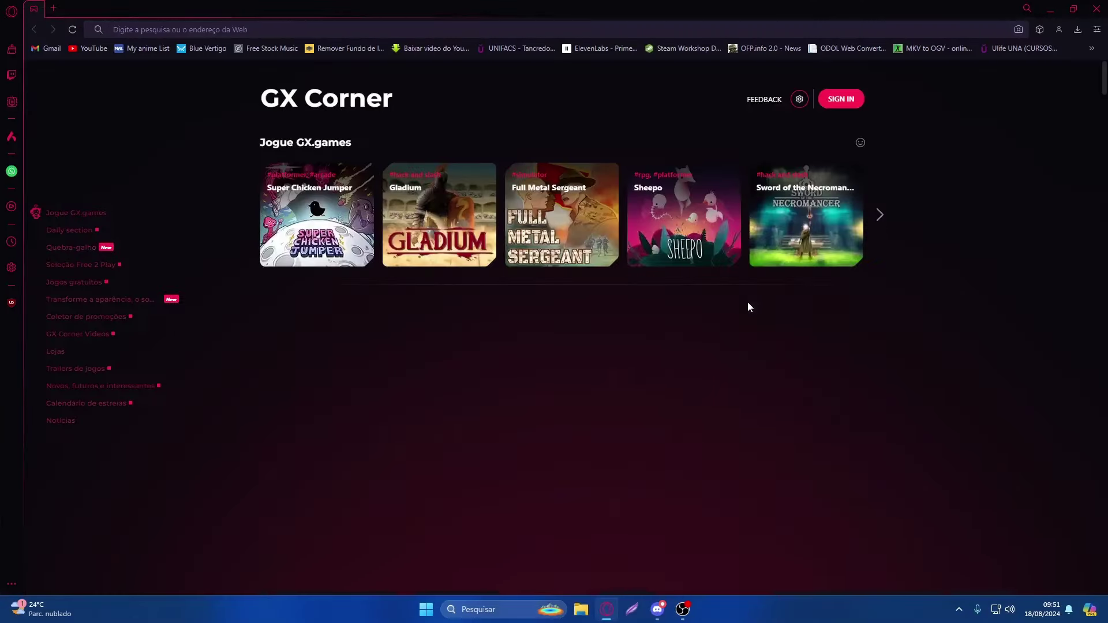
type("T")
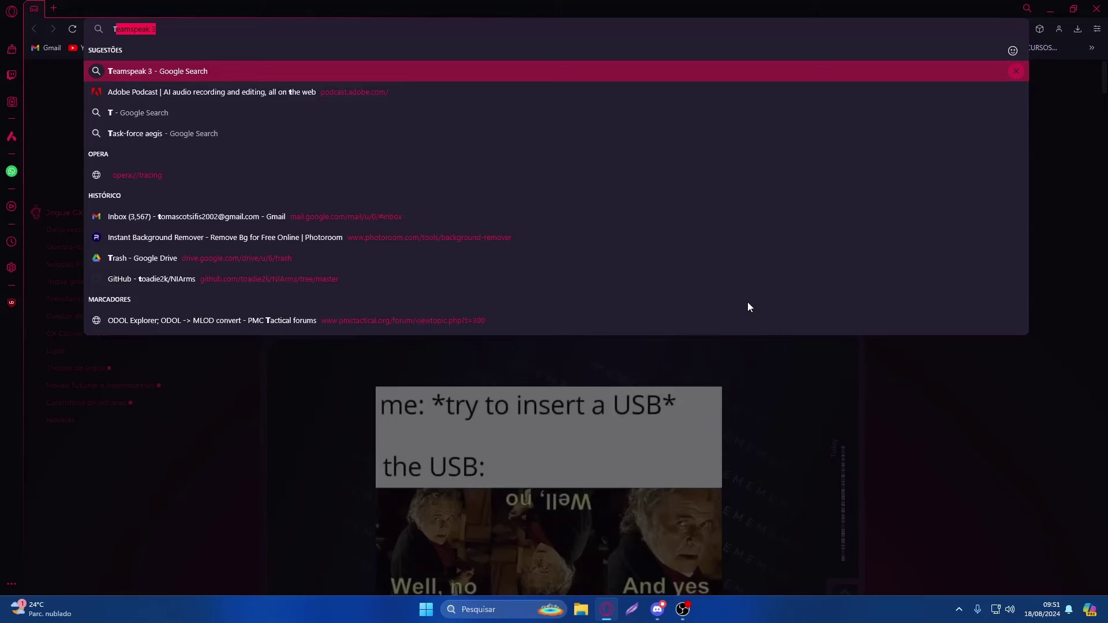
type("eamspeak 3")
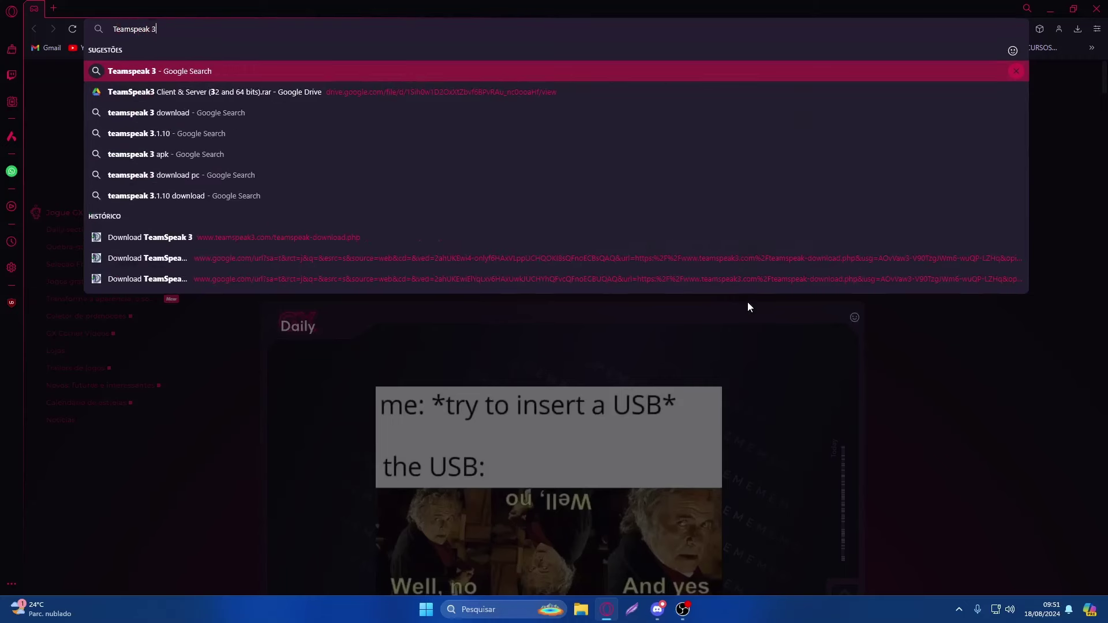
key("Return")
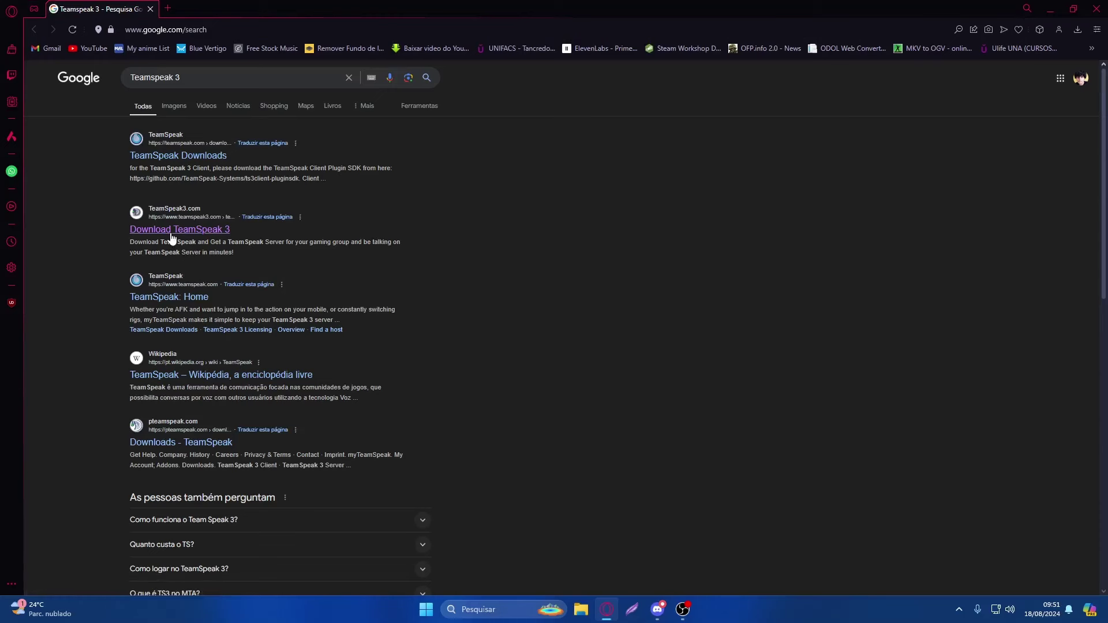
left_click(210, 78)
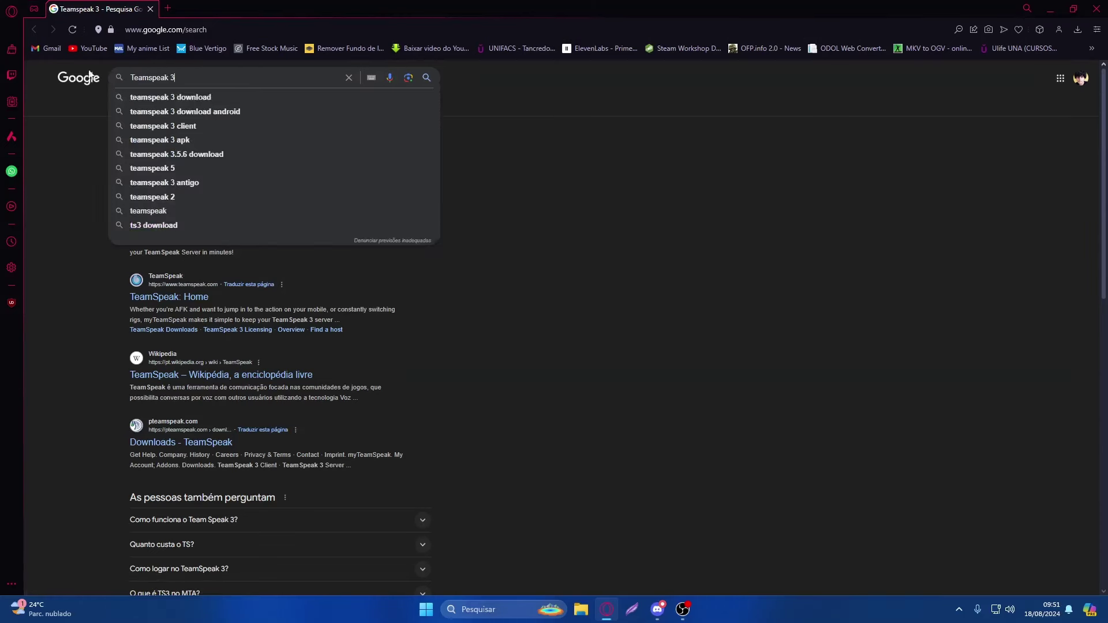
left_click_drag(179, 78, 132, 81)
left_click(57, 199)
left_click(150, 231)
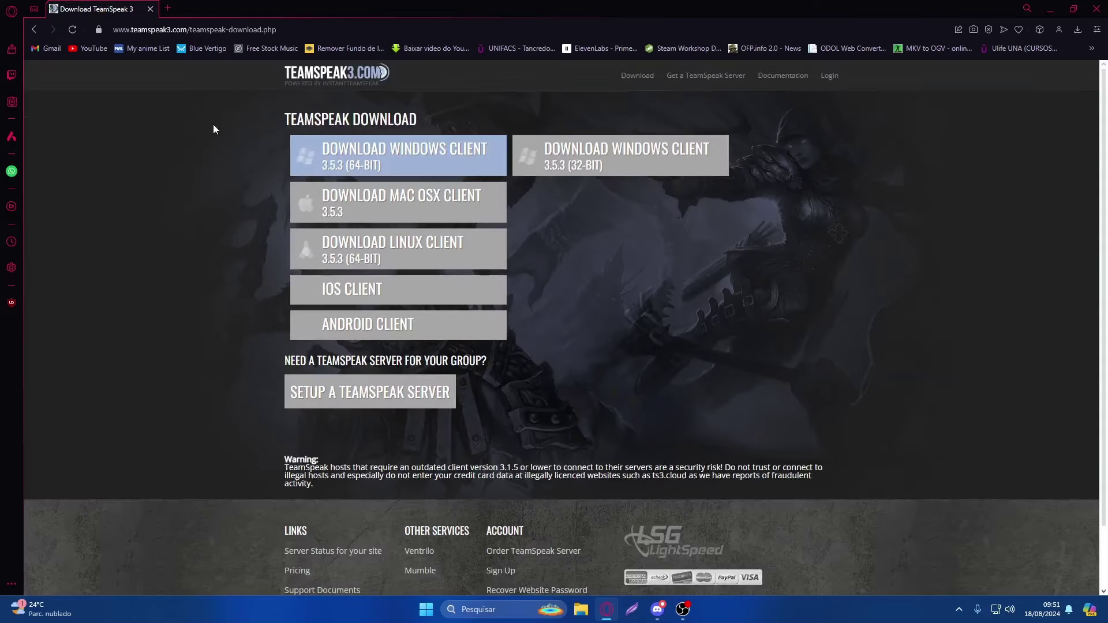
Download the Windows 64-bit client 3.5.3, agreeing to the licence and saving TeamSpeak3-Client-win64-3.5.3 in the Downloads folder
left_click(337, 149)
left_click_drag(924, 155, 924, 467)
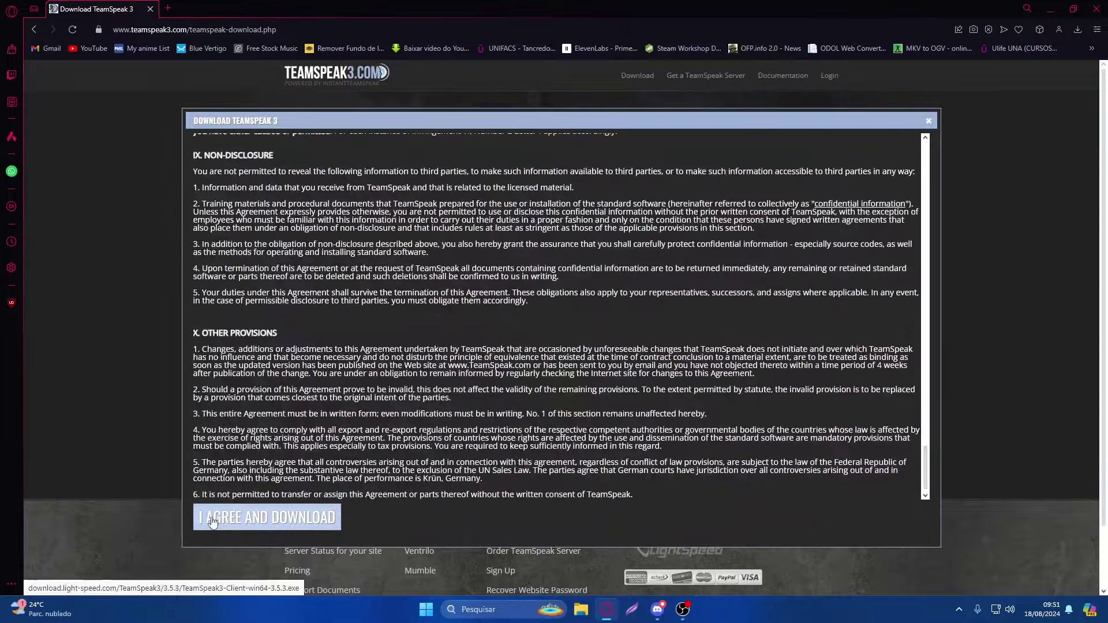
left_click(272, 525)
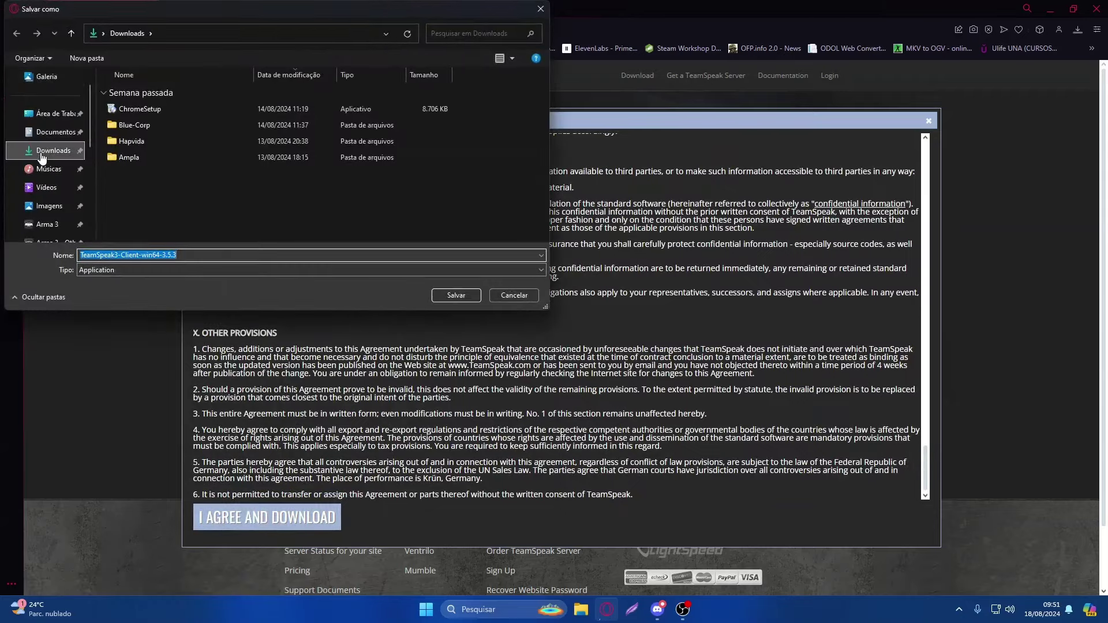
left_click(455, 295)
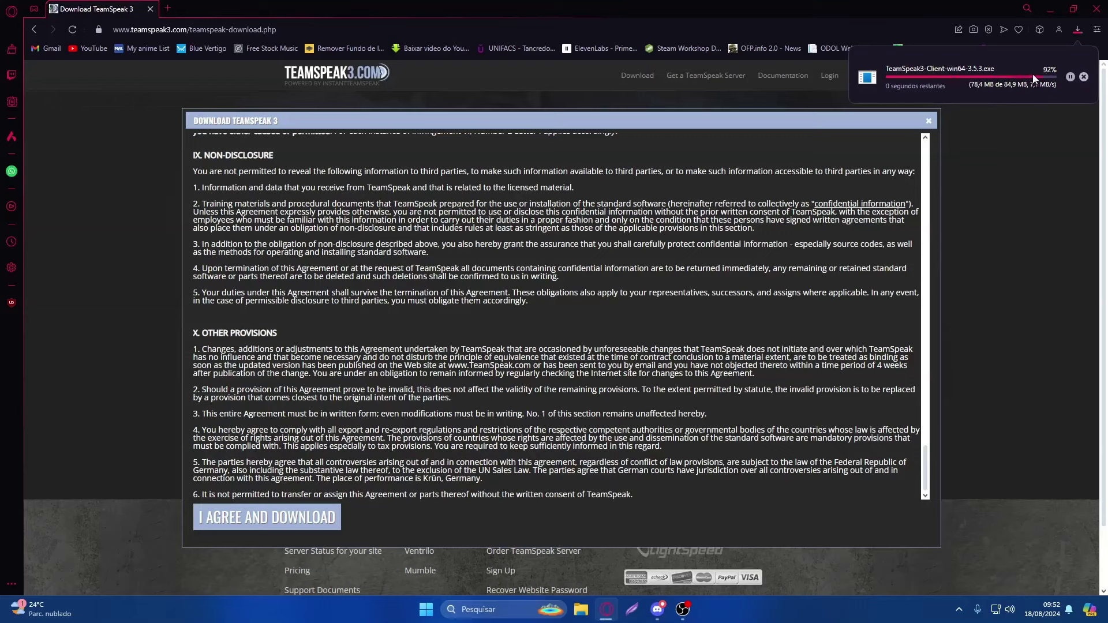
Show the downloaded installer in its folder, minimize the browser and launch TeamSpeak3-Client-win64-3.5.3
left_click(1070, 76)
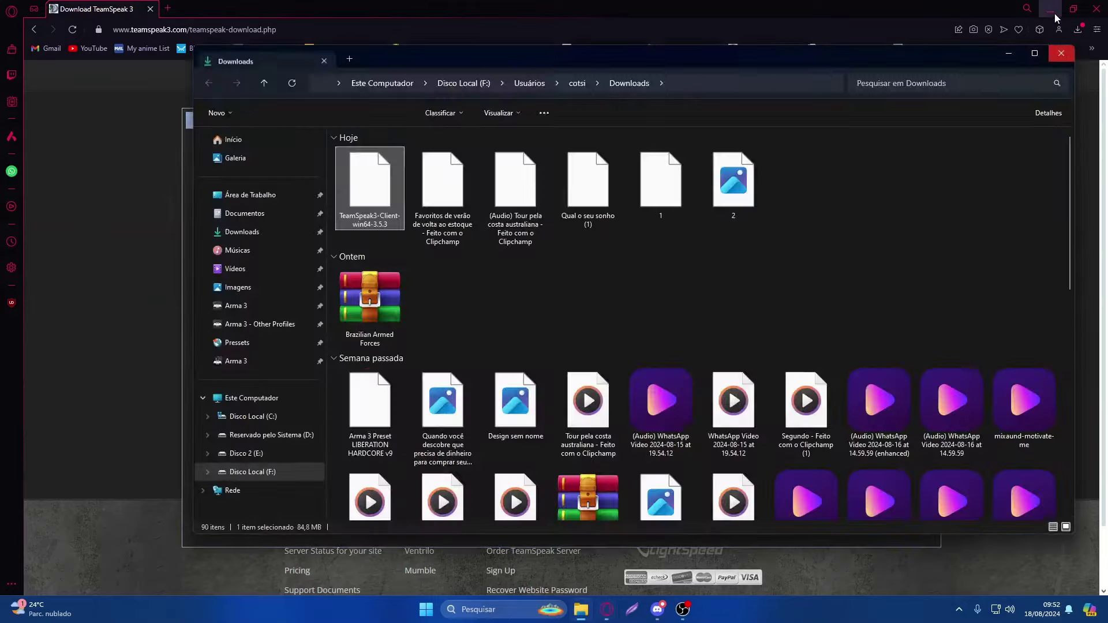
left_click(1054, 13)
left_click_drag(722, 56, 746, 54)
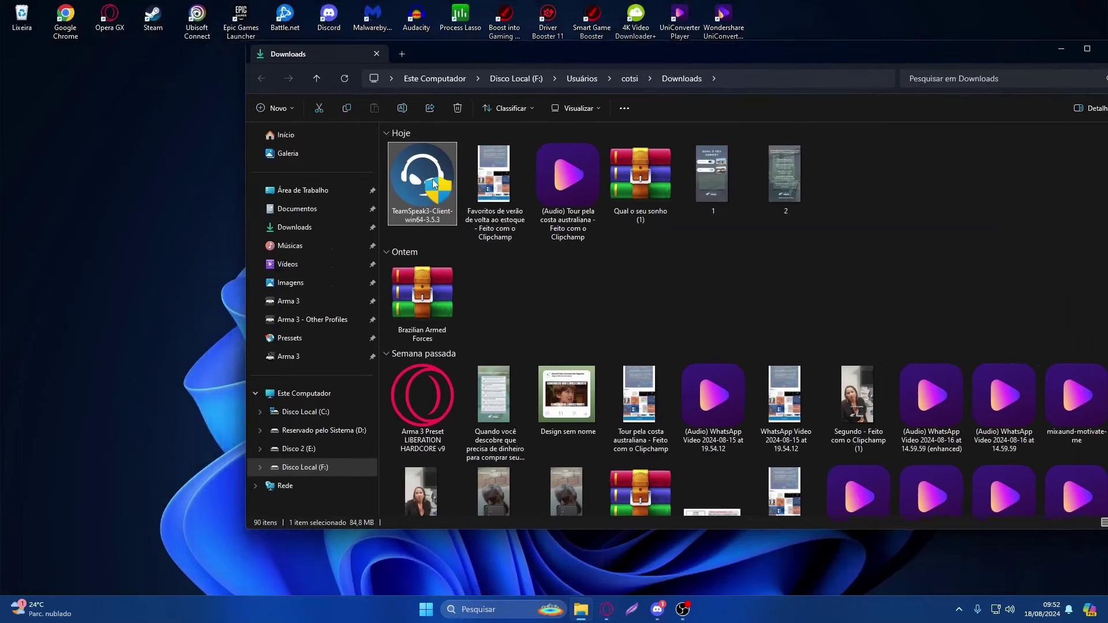
double_click(434, 184)
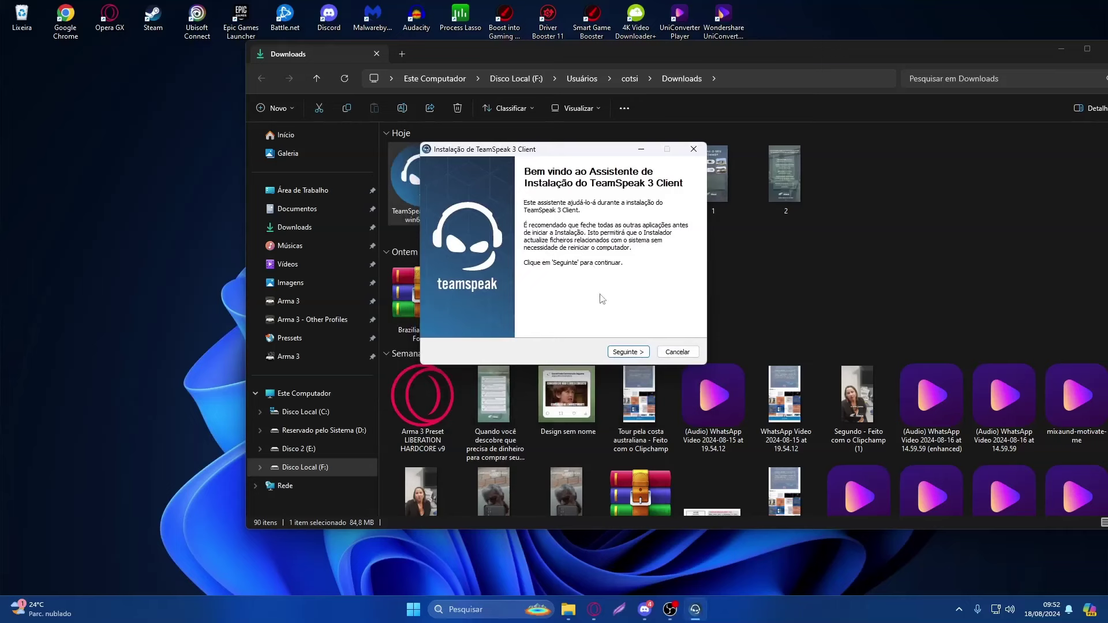
Accept the licence terms in the TeamSpeak 3 Client installer and choose installation for anyone using this computer
left_click(625, 351)
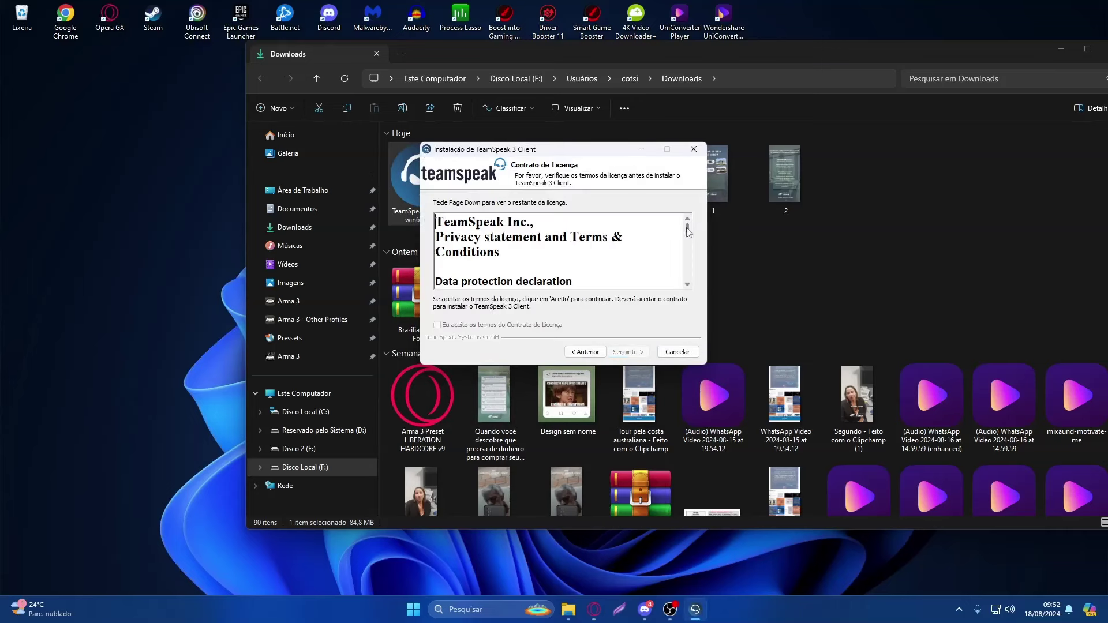
left_click_drag(687, 228, 695, 289)
left_click(437, 325)
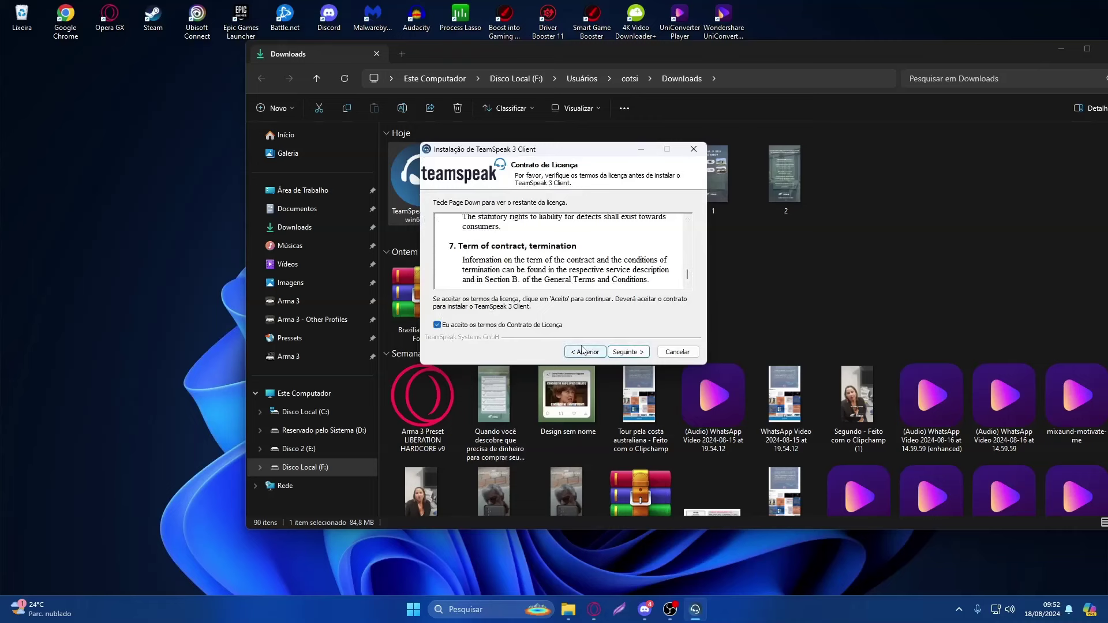
left_click(618, 354)
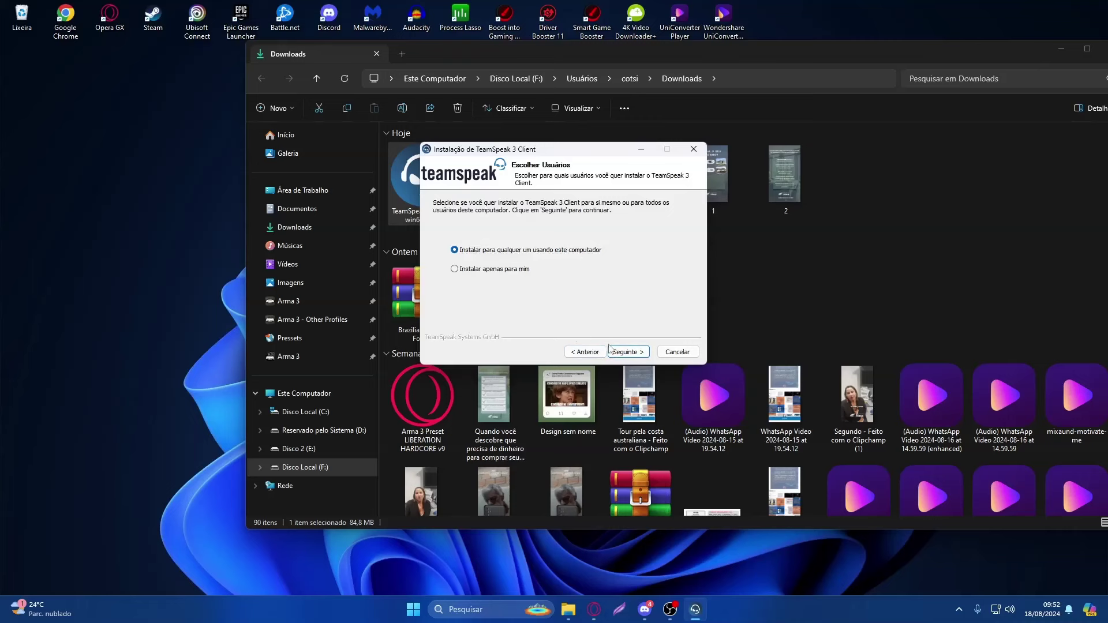
left_click(612, 351)
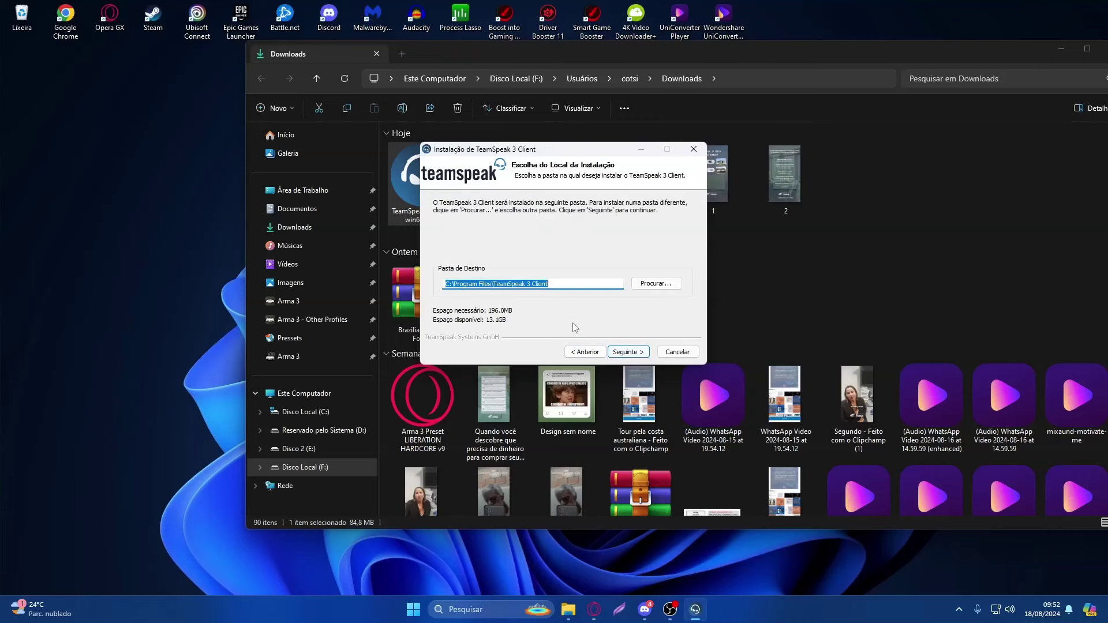
Set the installation folder to F:\Program Files\TeamSpeak 3 Client and continue
left_click(448, 284)
key("BackSpace")
type("D")
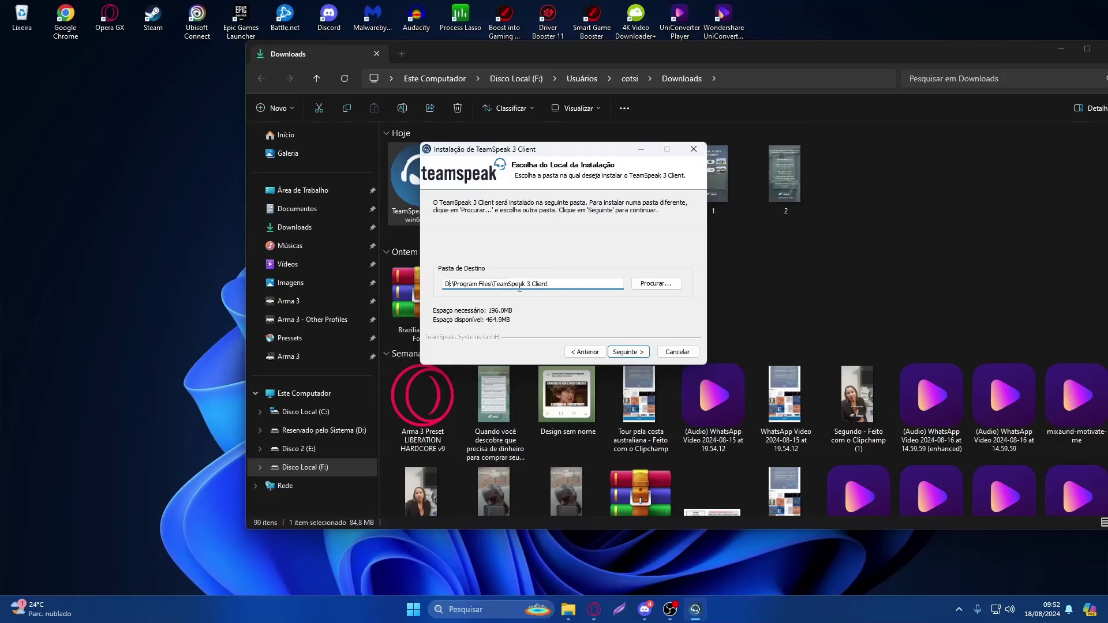
key("BackSpace")
type("F")
left_click(626, 352)
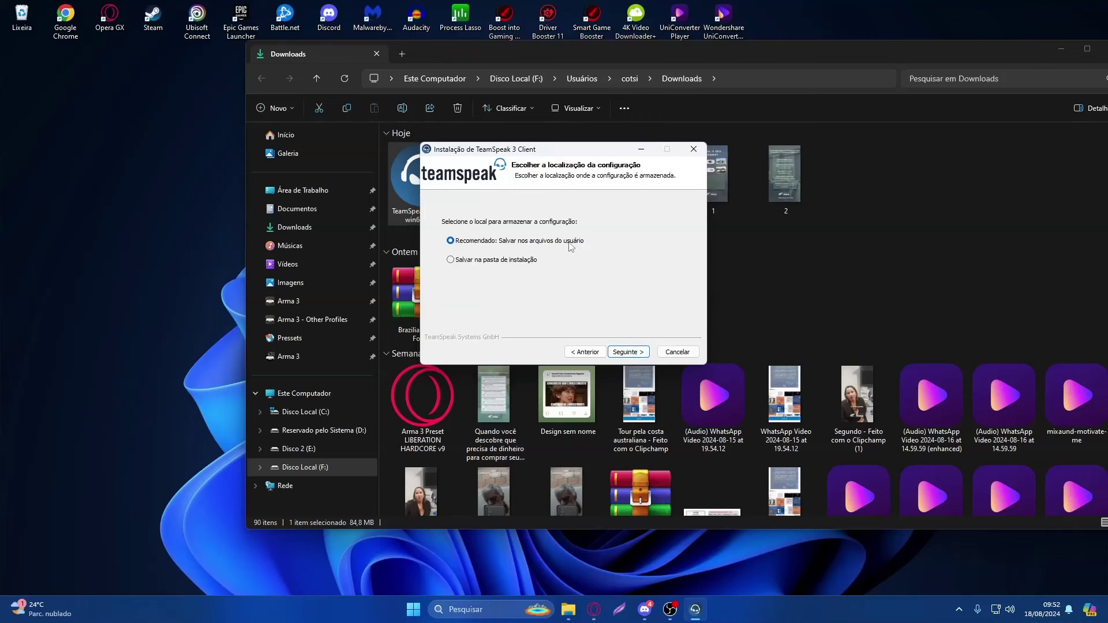
Install the client with its configuration saved in the user files and without Overwolf, and finish by running it
left_click(640, 353)
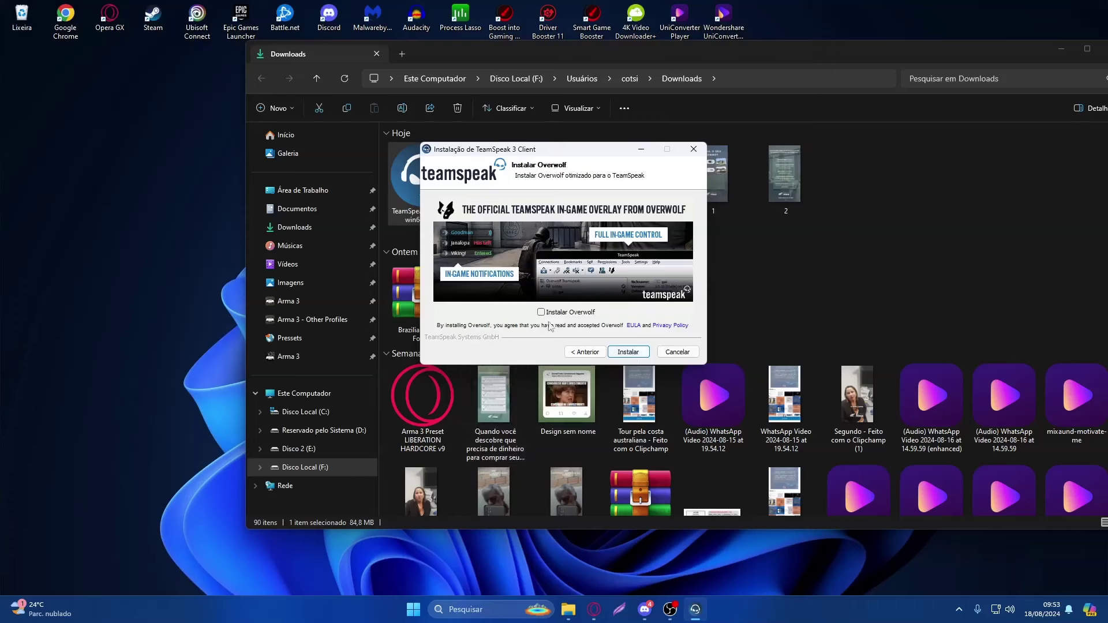
left_click(619, 355)
left_click(618, 355)
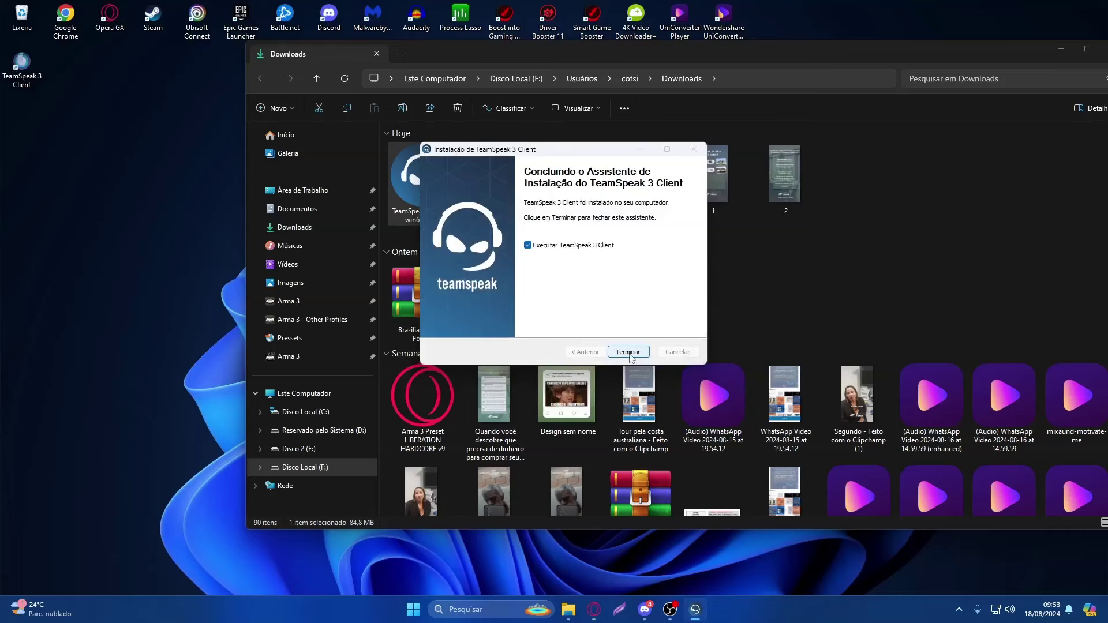
left_click(625, 352)
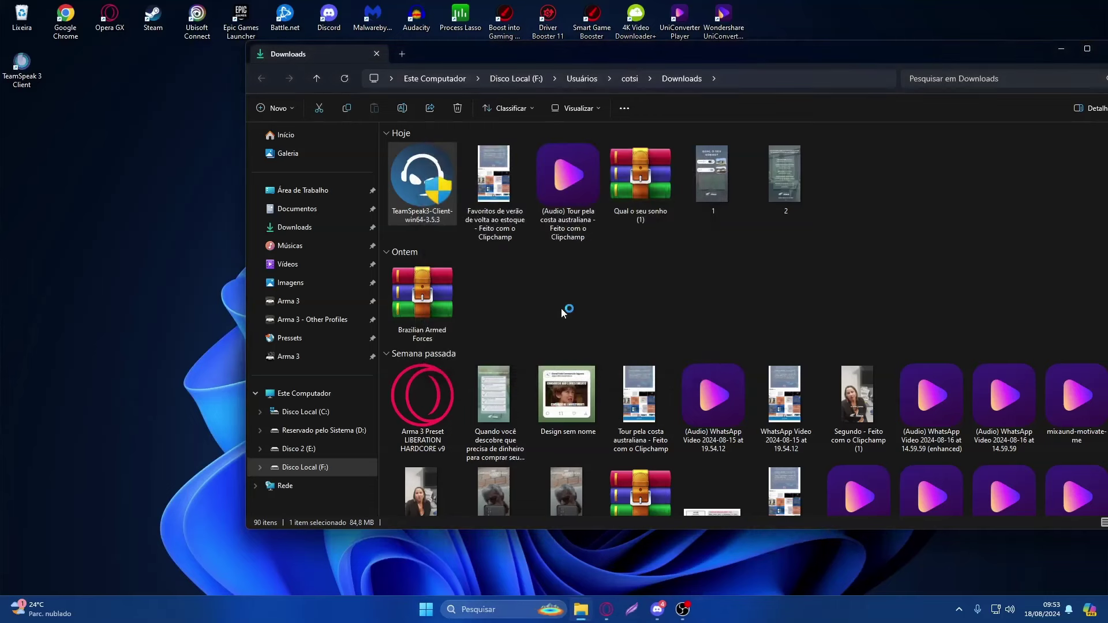
Move the TeamSpeak 3 Client shortcut to the end of the desktop's first icon row and minimize the Downloads window
left_click_drag(21, 65, 766, 19)
left_click_drag(1047, 49, 769, 85)
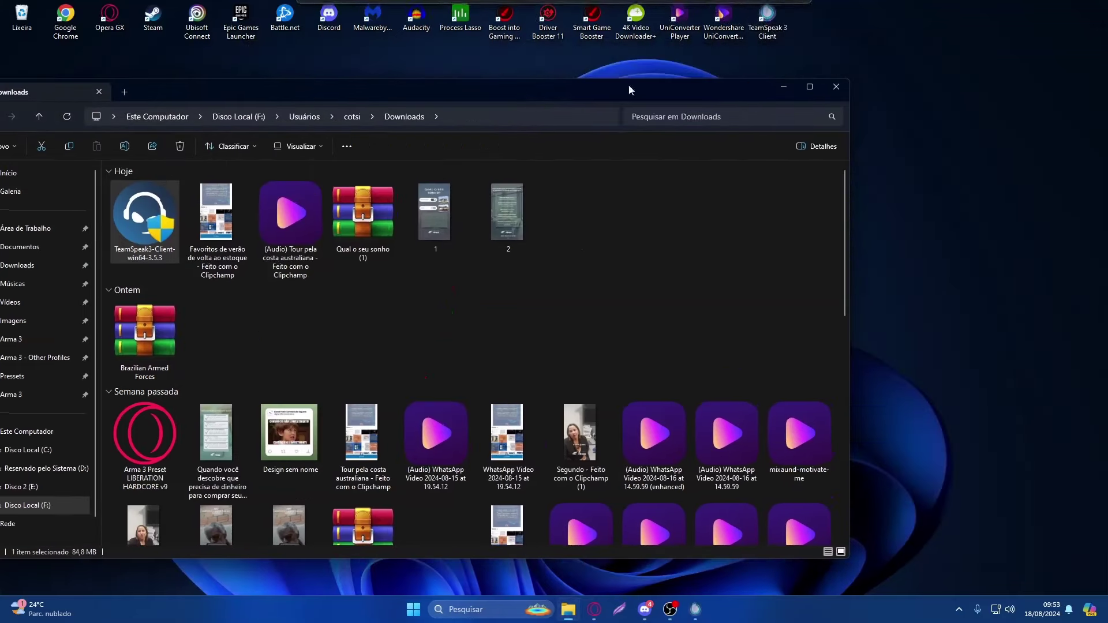
left_click(773, 87)
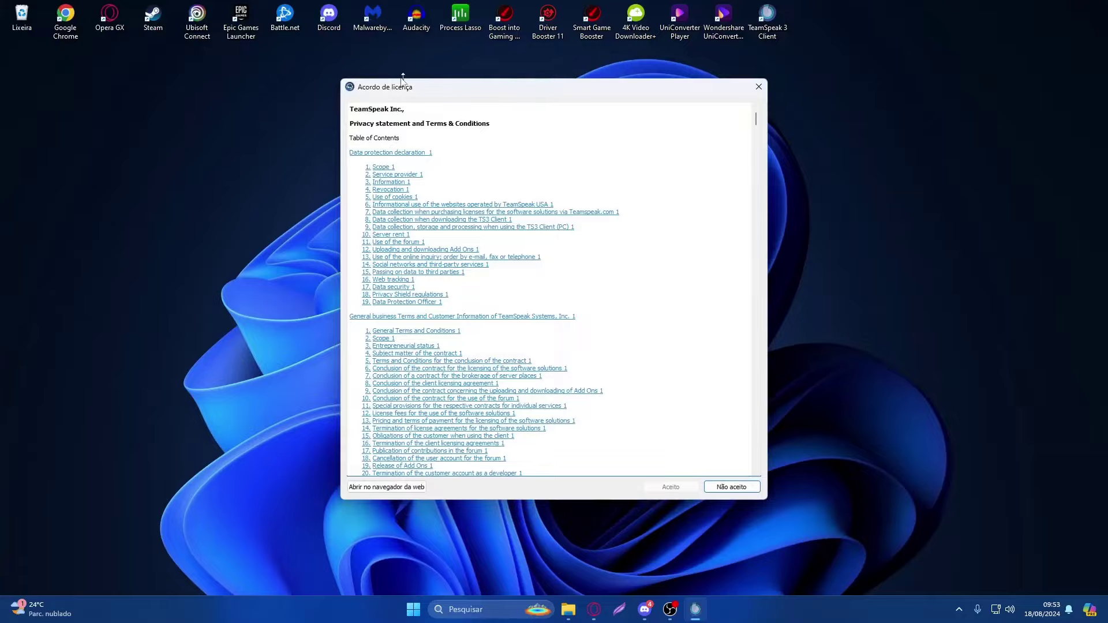
Read through to the end of TeamSpeak's licence agreement, accept it and dismiss the myTeamSpeak introduction
left_click_drag(753, 116, 758, 441)
left_click(666, 488)
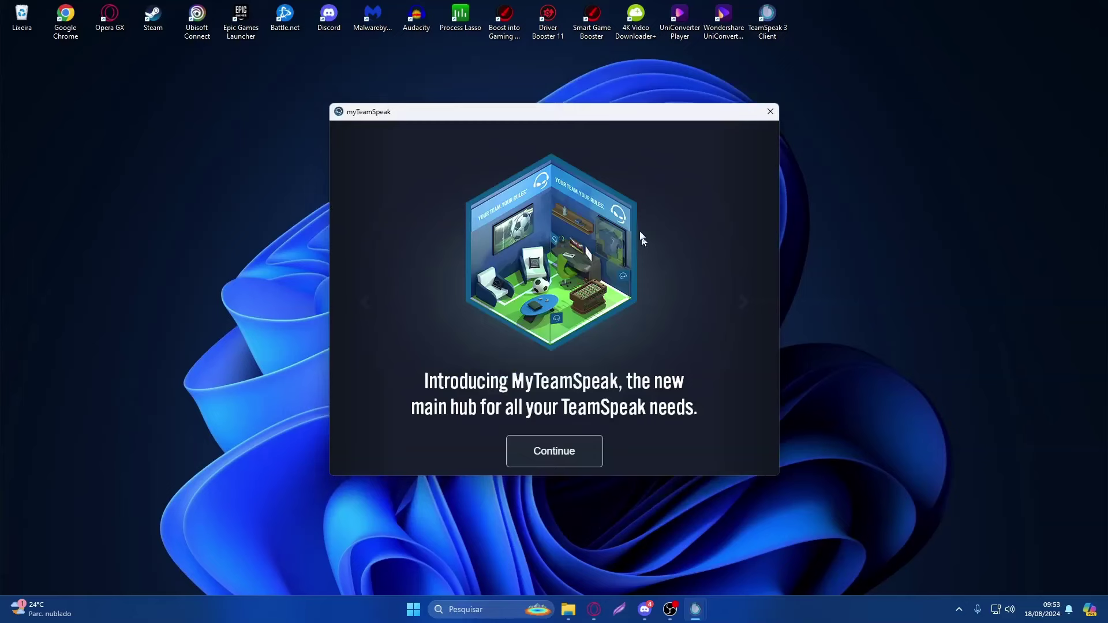
left_click(769, 112)
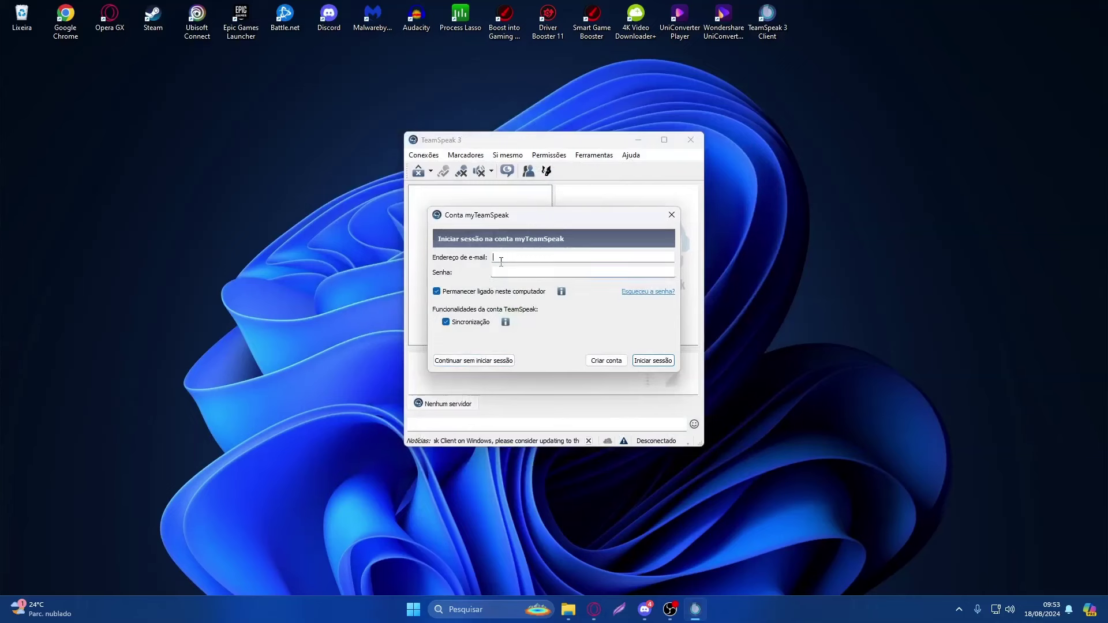
Continue without signing in to a myTeamSpeak account and enter the user's nickname
left_click(506, 362)
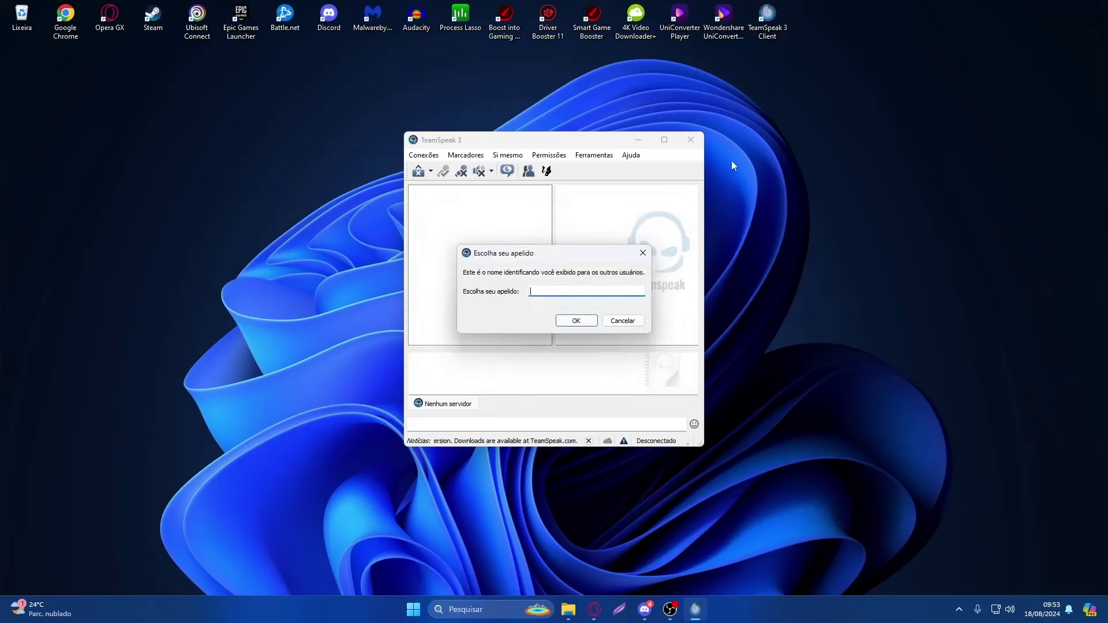
type("Cots")
key("Return")
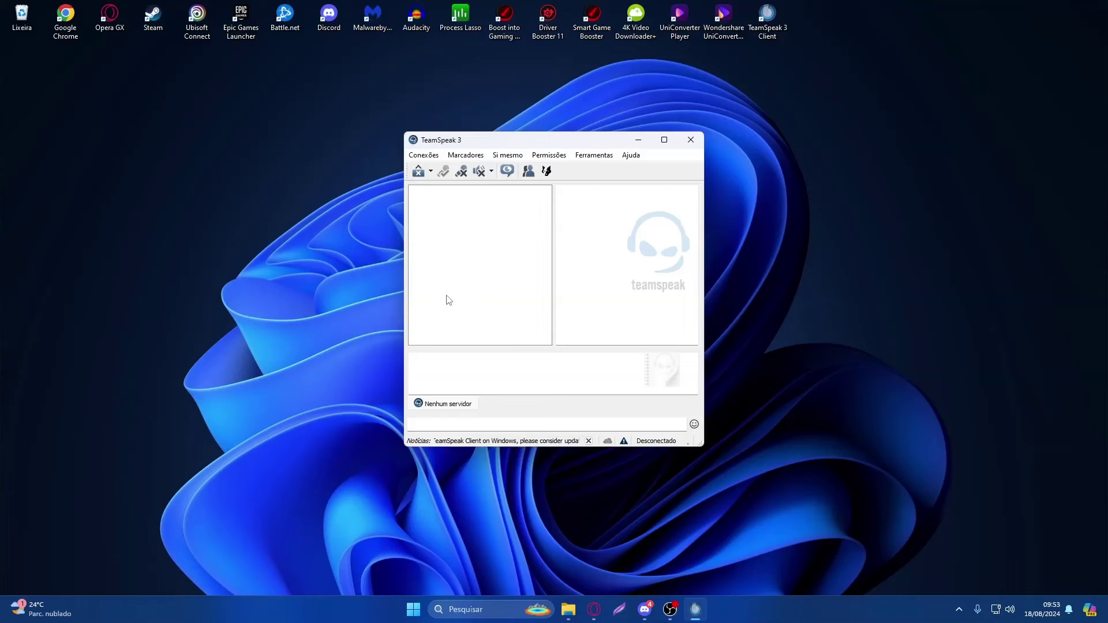
Connect to the TeamSpeak server by its address, replacing the default nickname TeamSpeakUser with the user's own nickname
left_click(422, 156)
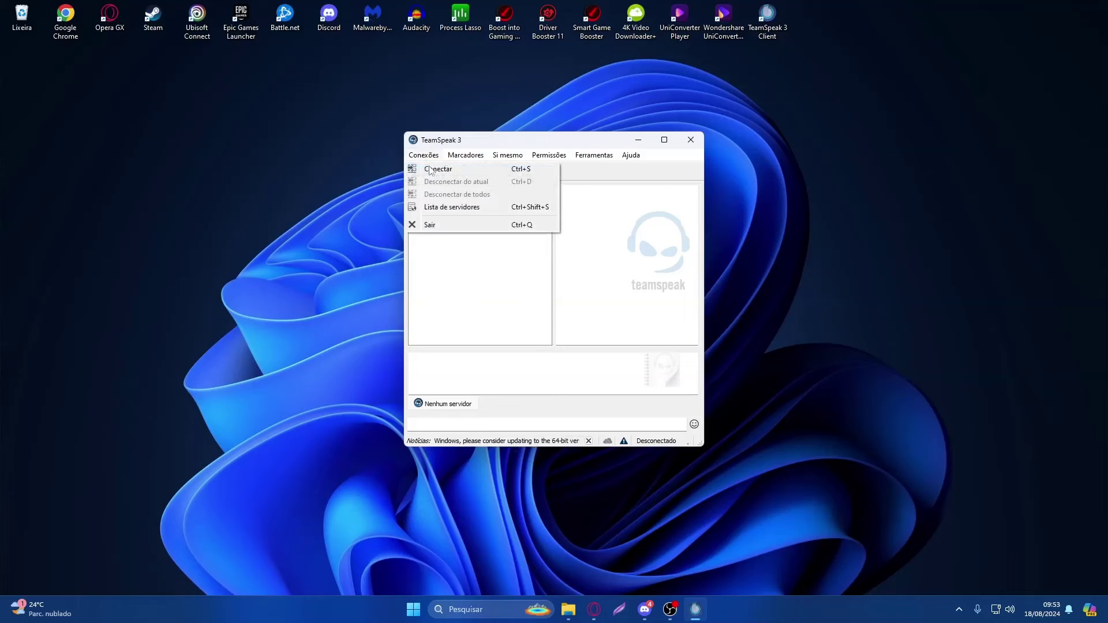
left_click(437, 169)
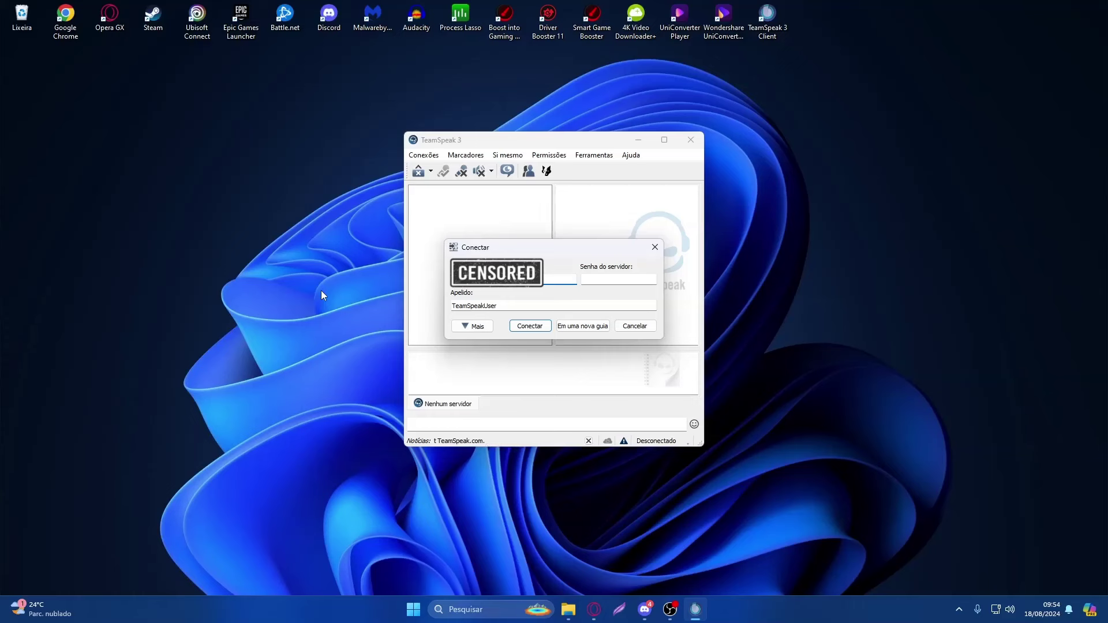
key("Tab")
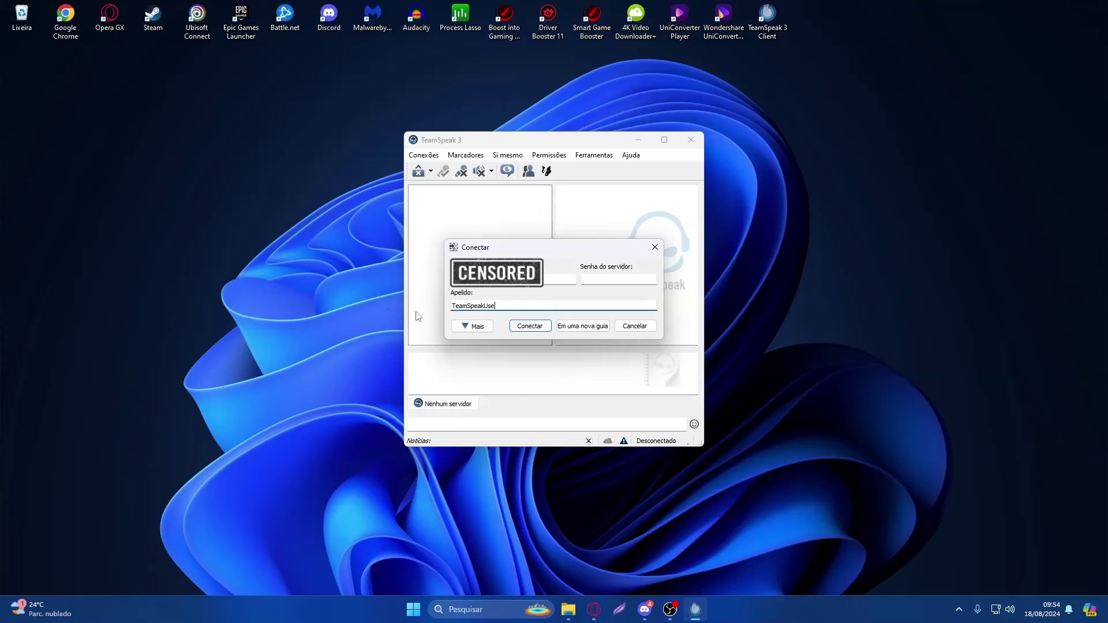
key("BackSpace")
key("BackSpace")
key("BackSpace")
key("BackSpace")
key("BackSpace")
key("BackSpace")
key("BackSpace")
key("BackSpace")
key("BackSpace")
key("BackSpace")
key("BackSpace")
key("BackSpace")
key("BackSpace")
type("Ctos")
key("BackSpace")
key("BackSpace")
key("BackSpace")
key("BackSpace")
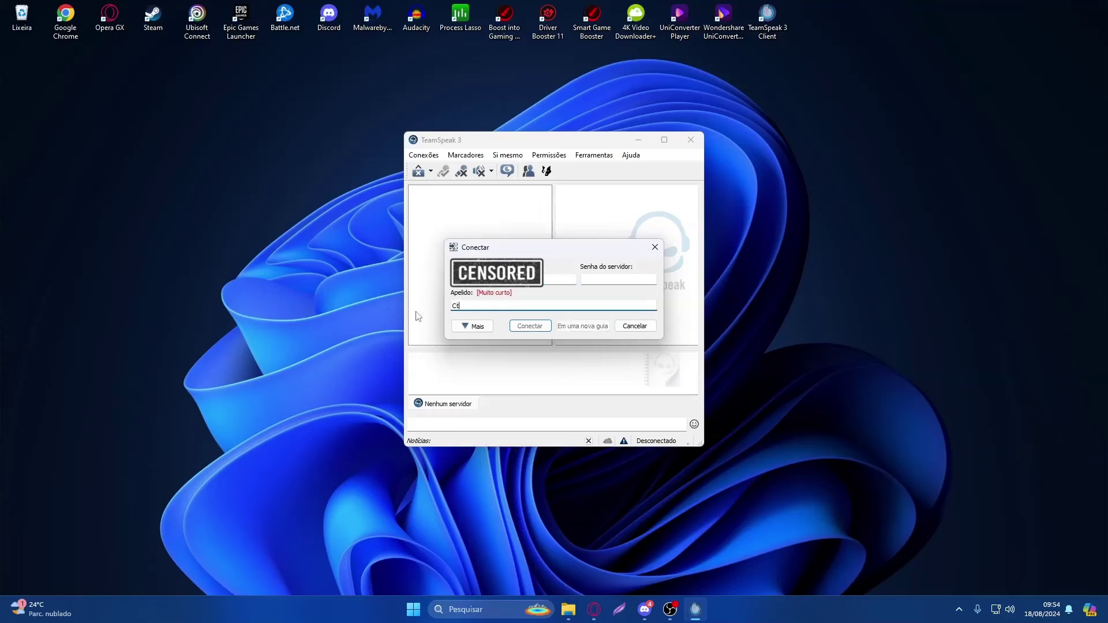
type("Cots")
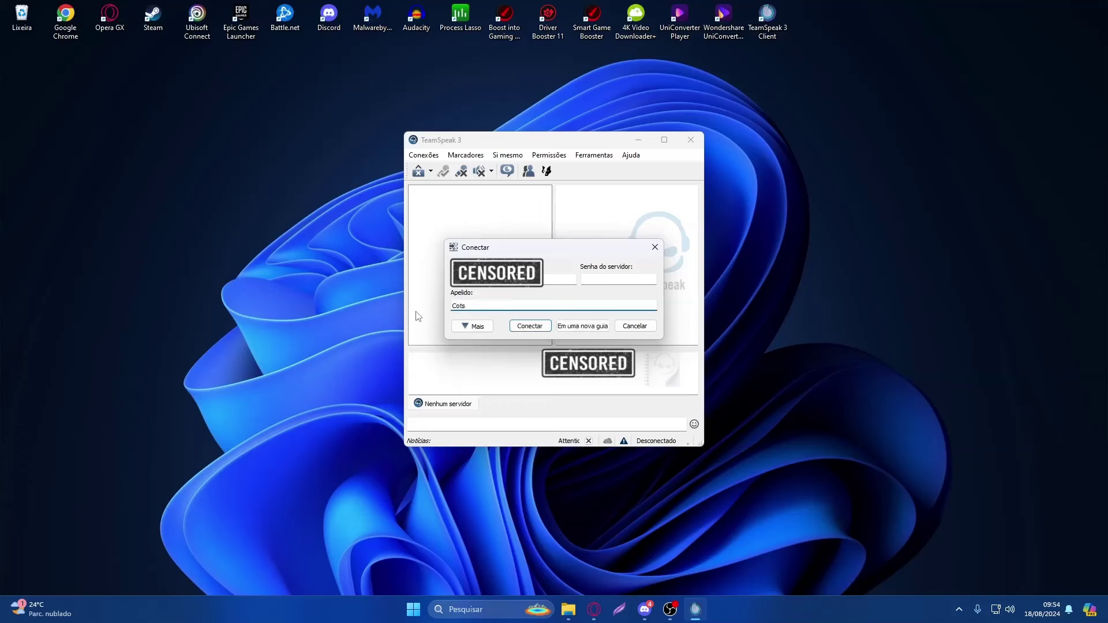
left_click(530, 326)
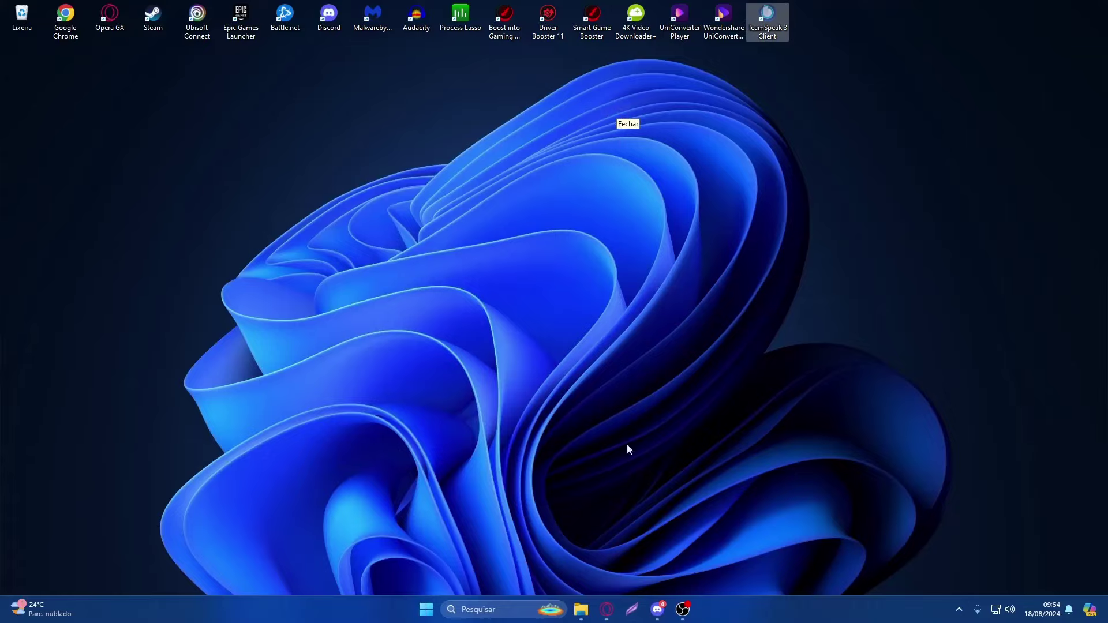
Switch to Opera GX, search the web for Radmin VPN in a new tab and open its official website
left_click(610, 615)
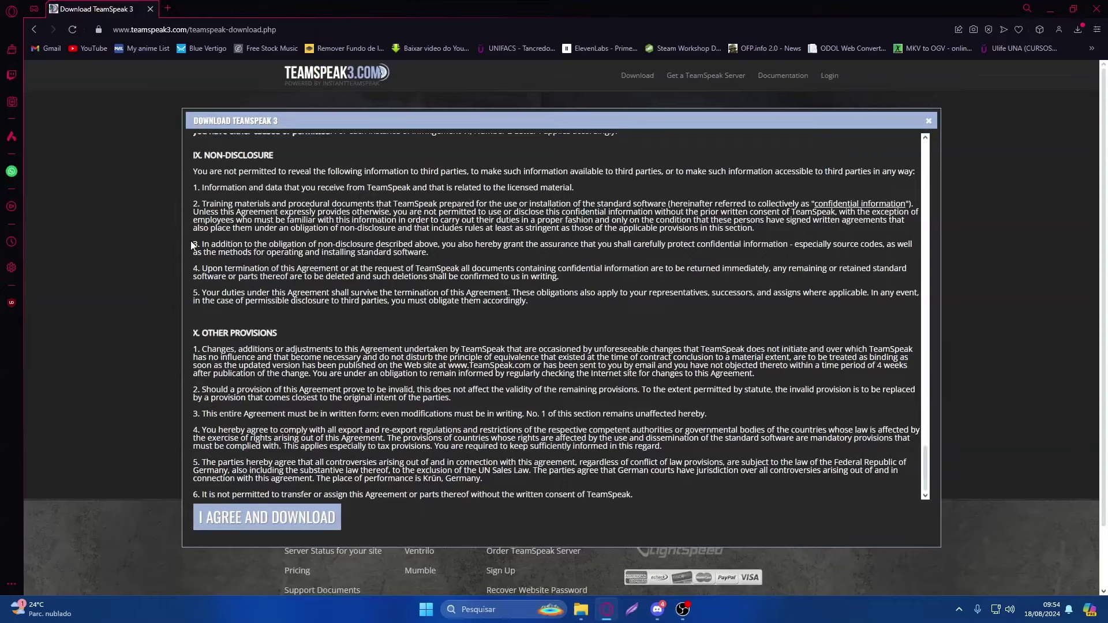
left_click(168, 8)
type("Radmin VPN")
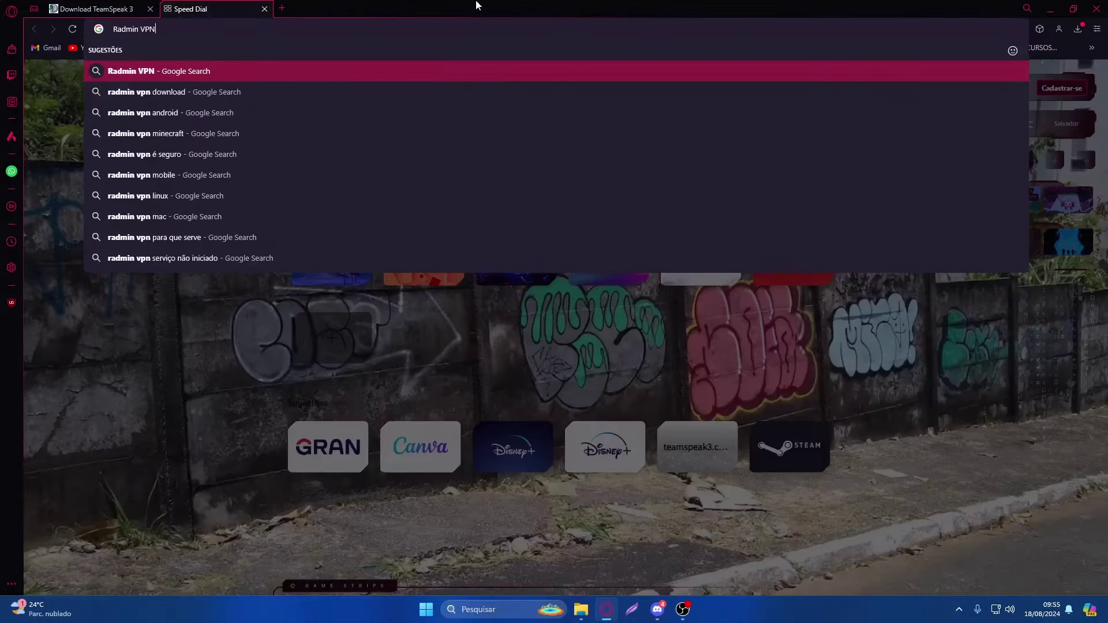
key("Return")
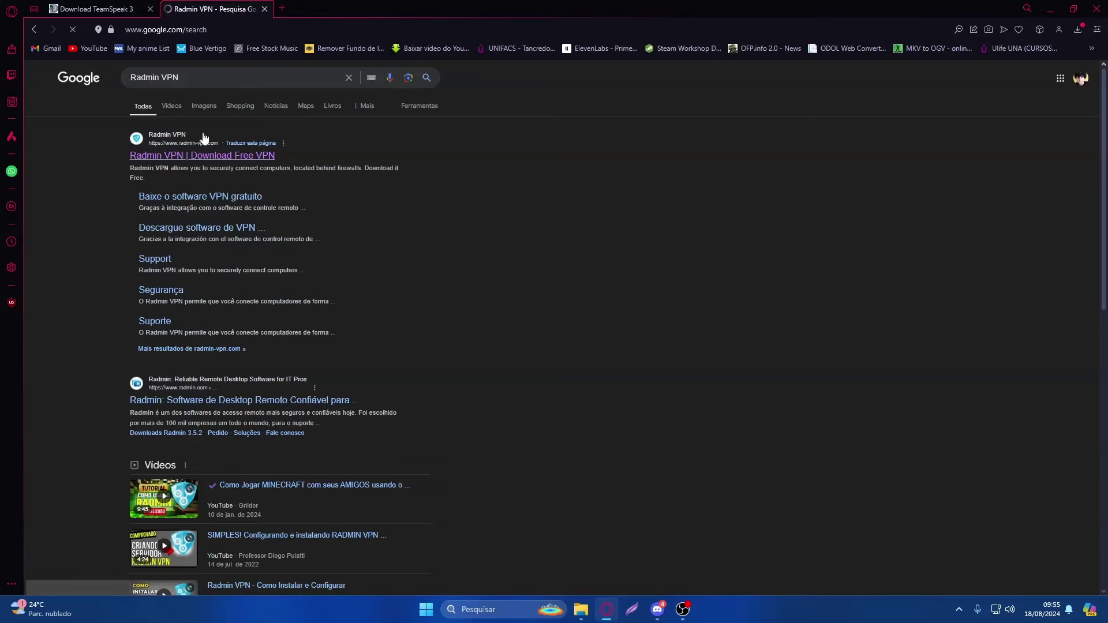
left_click(154, 160)
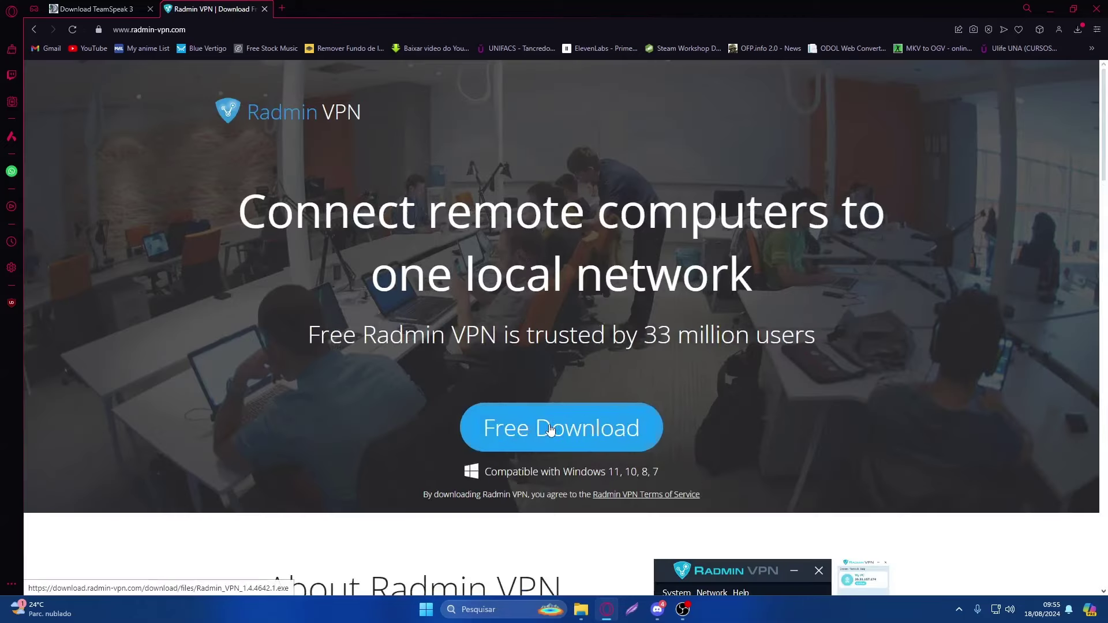
Download the free Radmin_VPN_1.4.4642.1 installer to Downloads, show it in its folder and minimize the browser
left_click(514, 441)
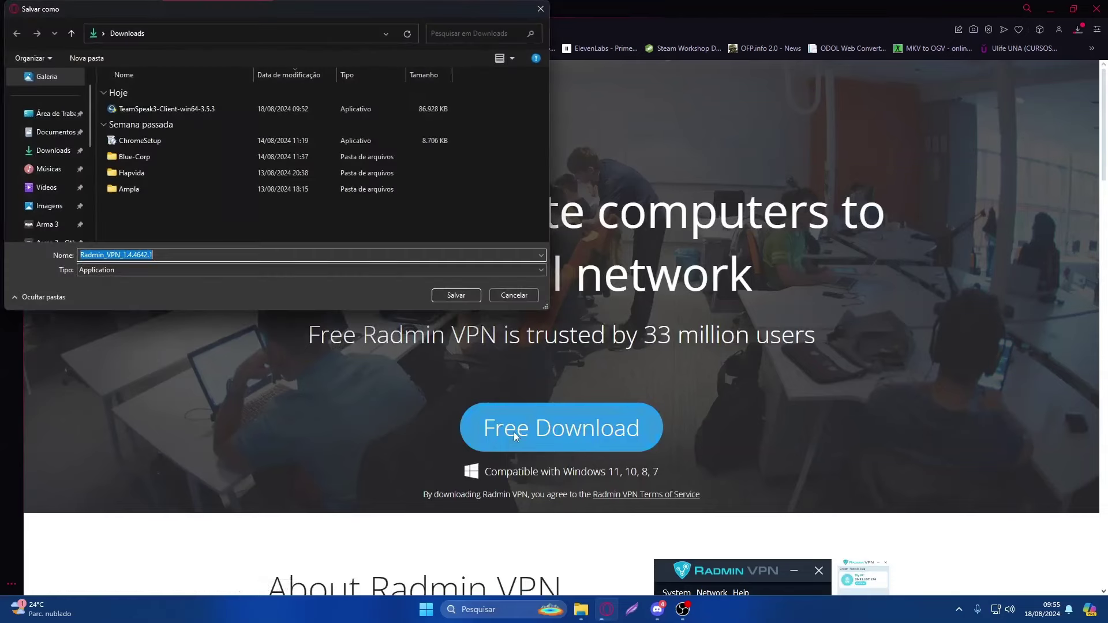
left_click(229, 180)
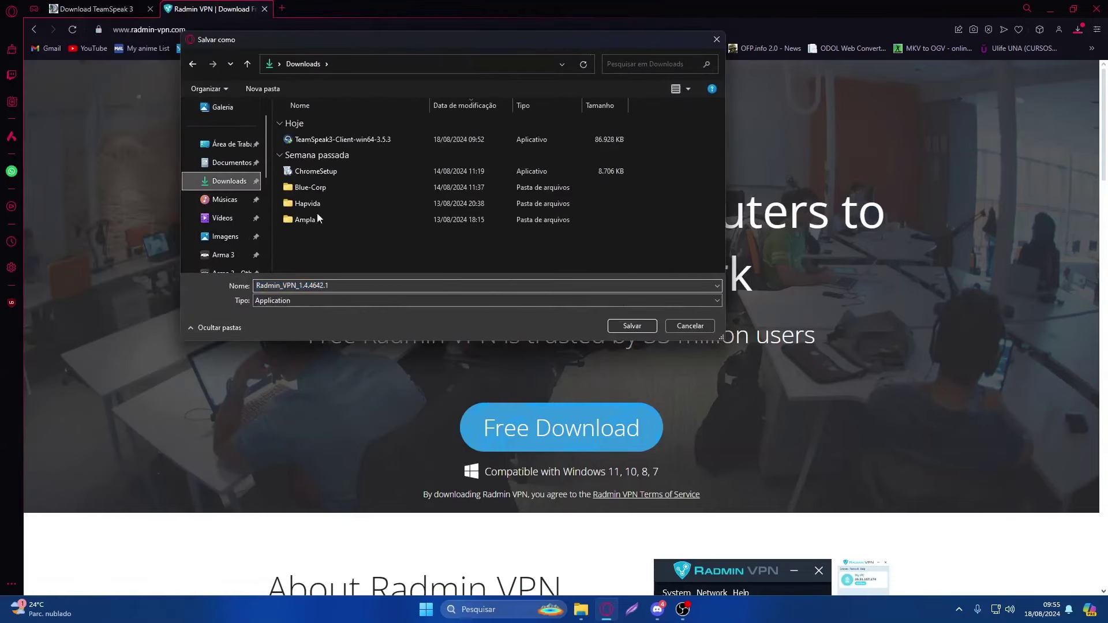
left_click(626, 322)
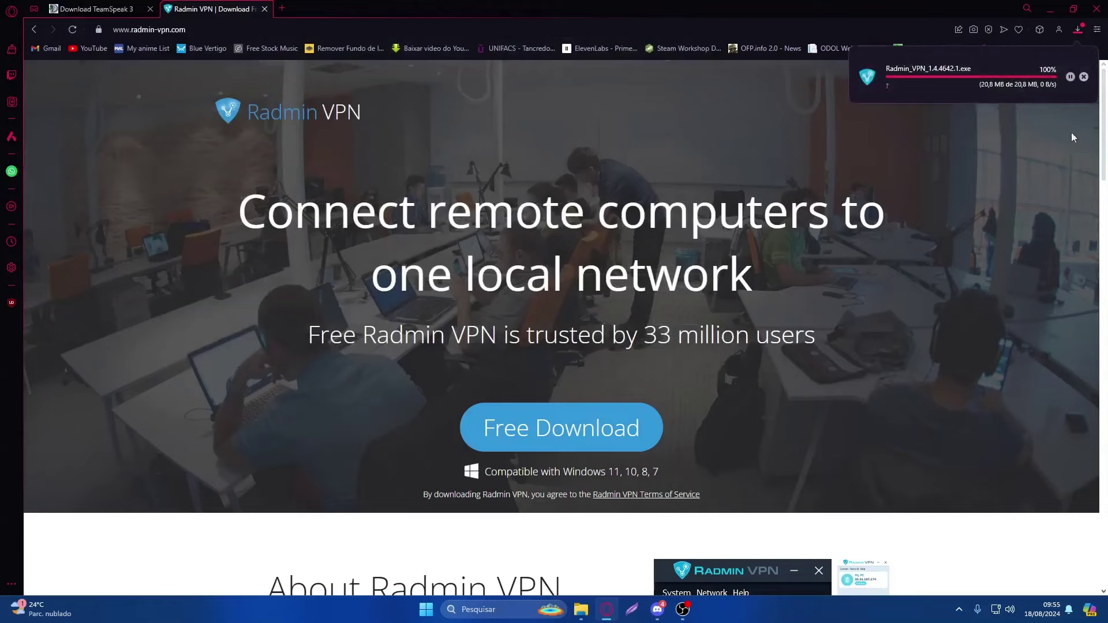
left_click(1084, 77)
left_click(1050, 9)
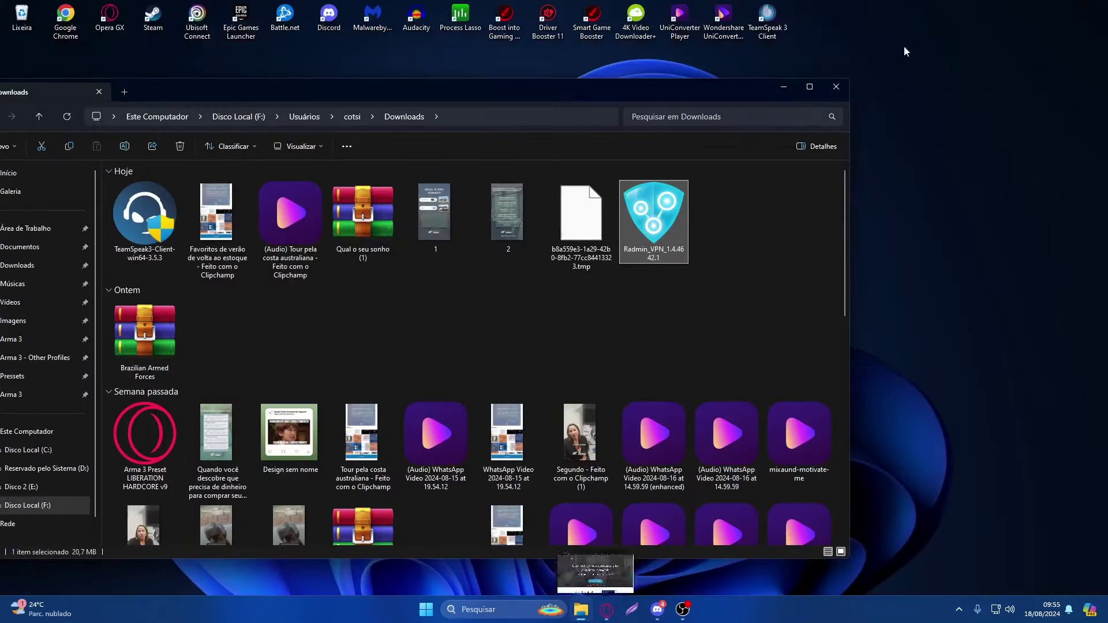
Install Radmin VPN from the downloaded installer and move its shortcut beside TeamSpeak 3 Client on the desktop's first icon row
double_click(644, 209)
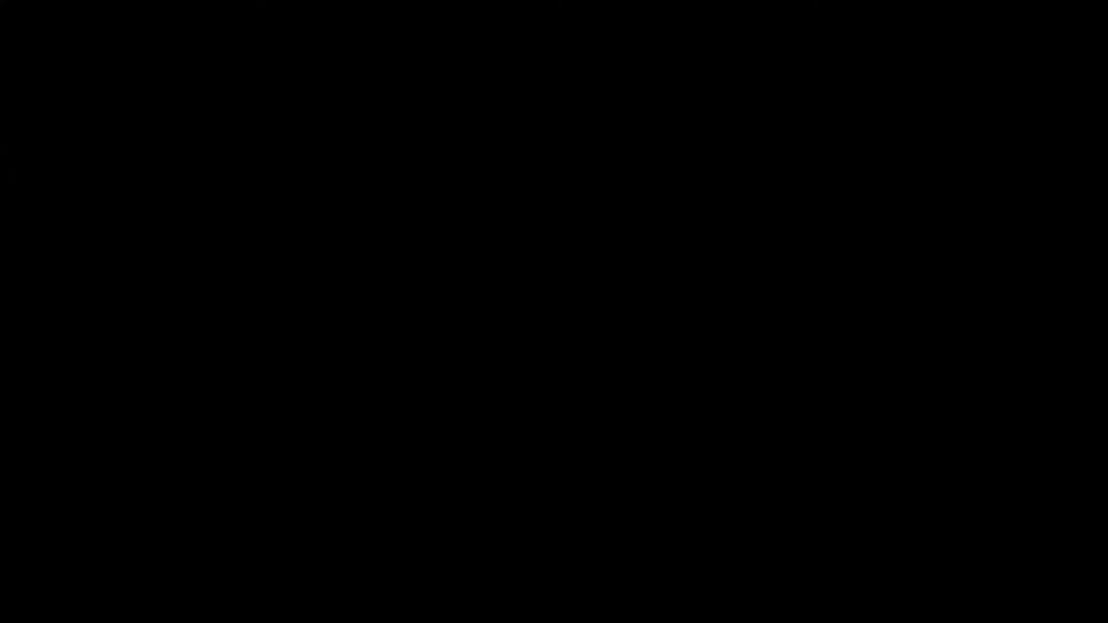
left_click(554, 309)
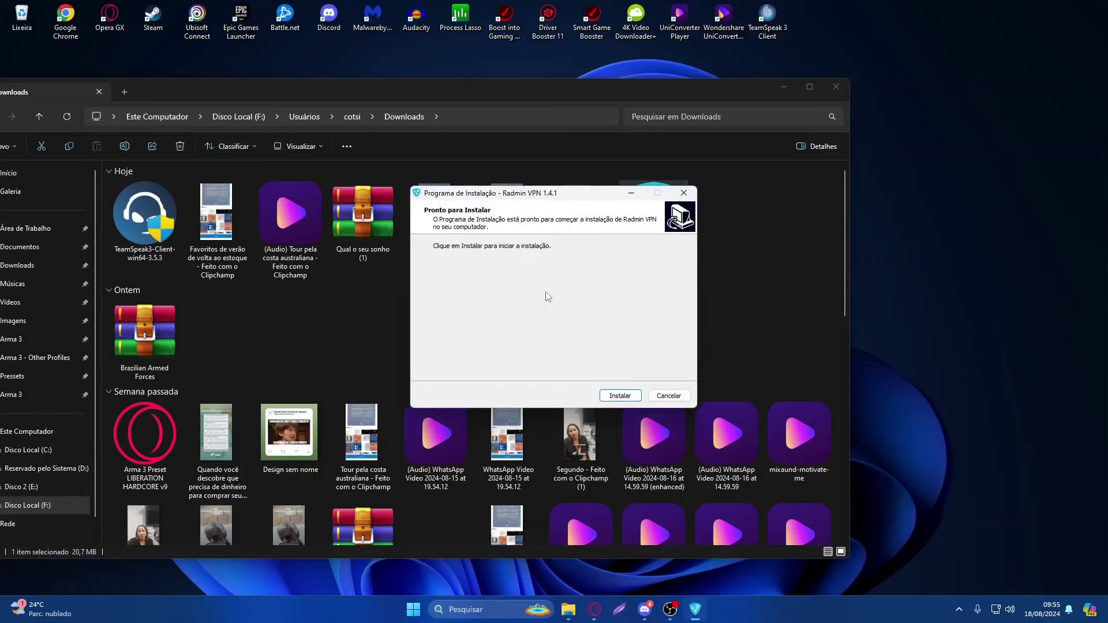
left_click(616, 396)
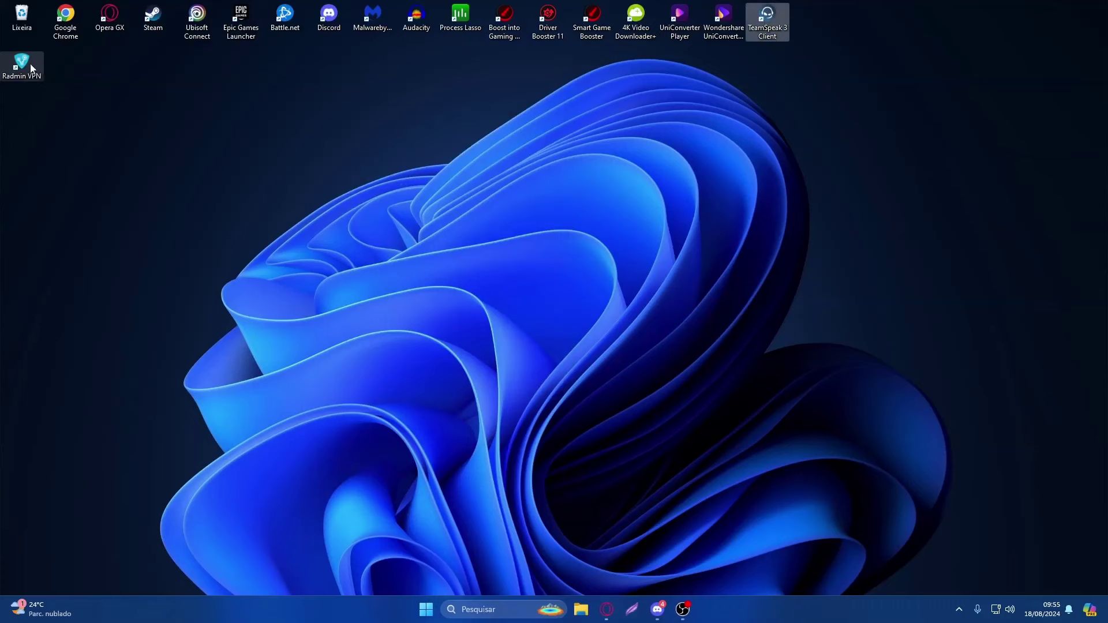
left_click_drag(22, 63, 791, 57)
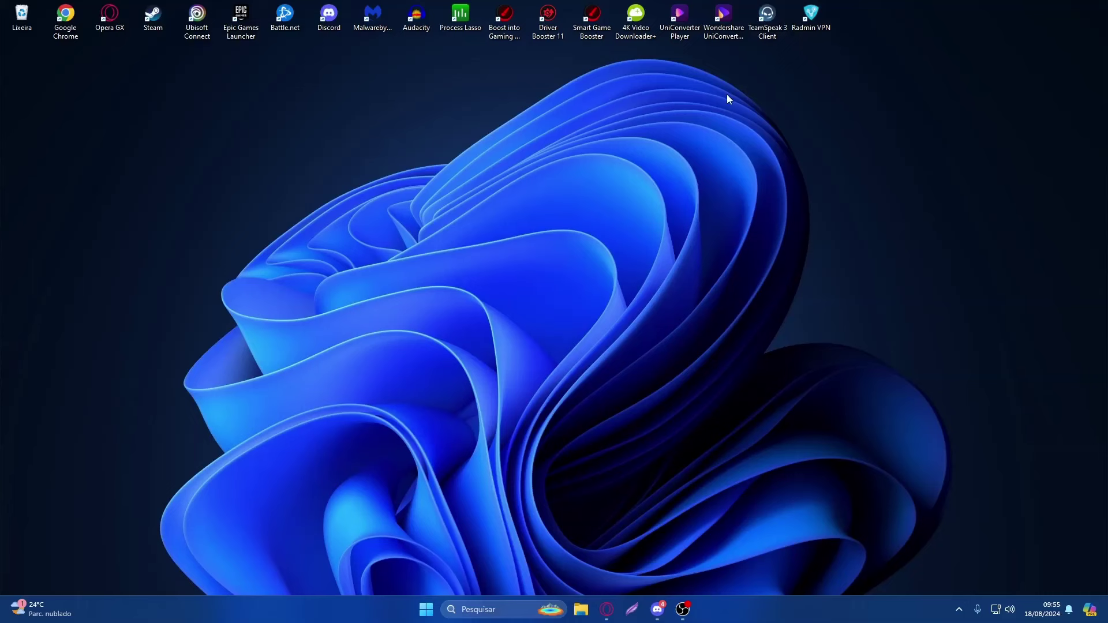
Switch to Discord and review the roles in the server preview, from Verificado to Jogador, and the channels Verificado can access
left_click(659, 609)
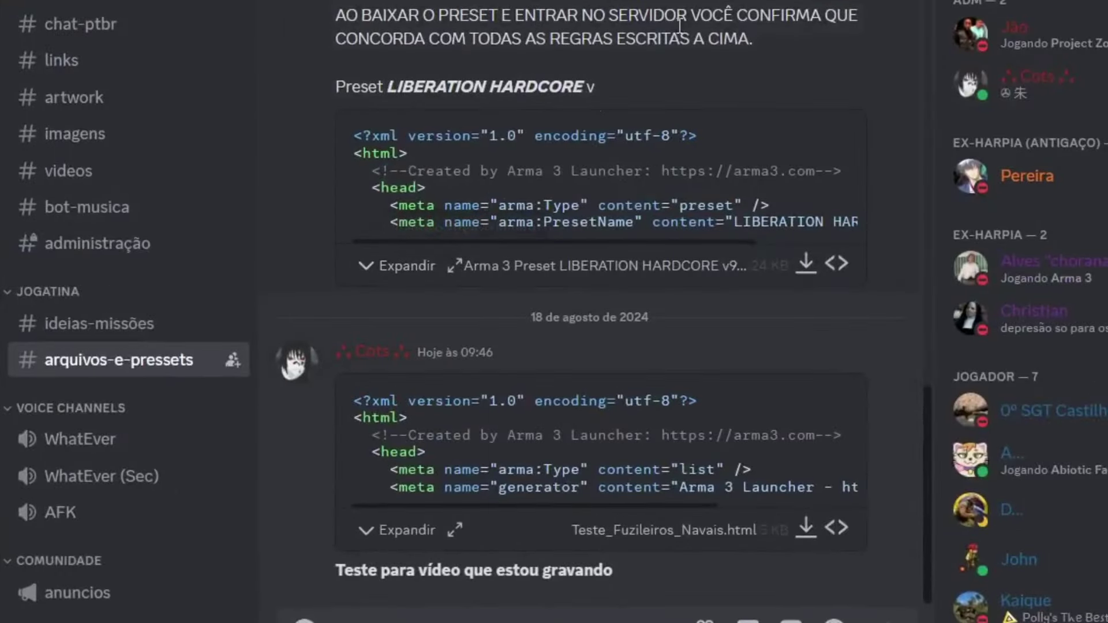
scroll(734, 148, "down", 8)
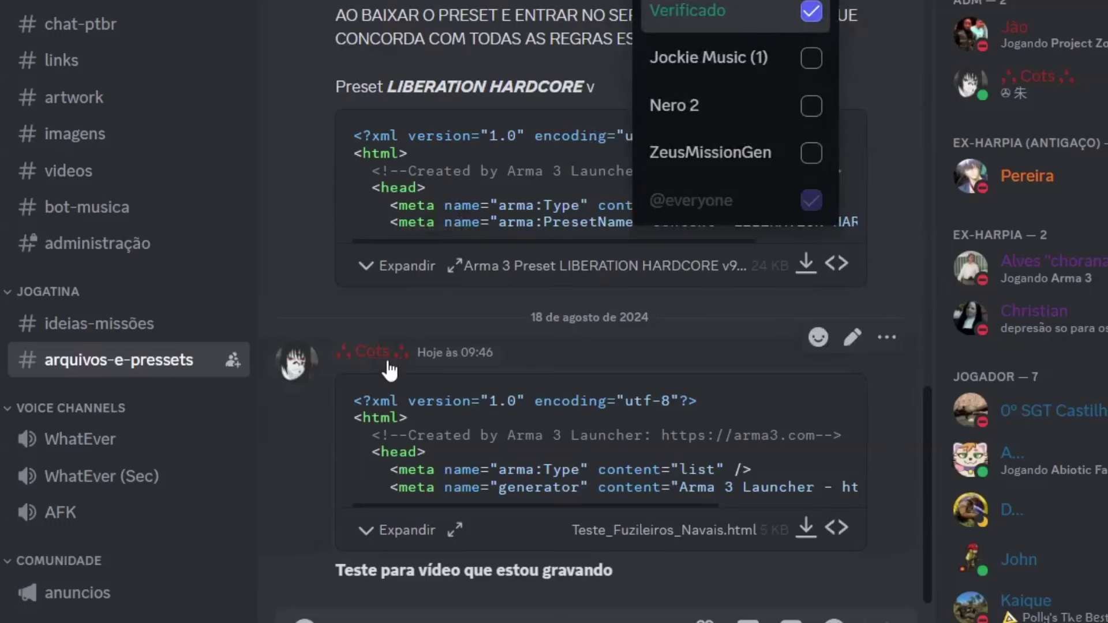
left_click(351, 321)
scroll(187, 324, "up", 5)
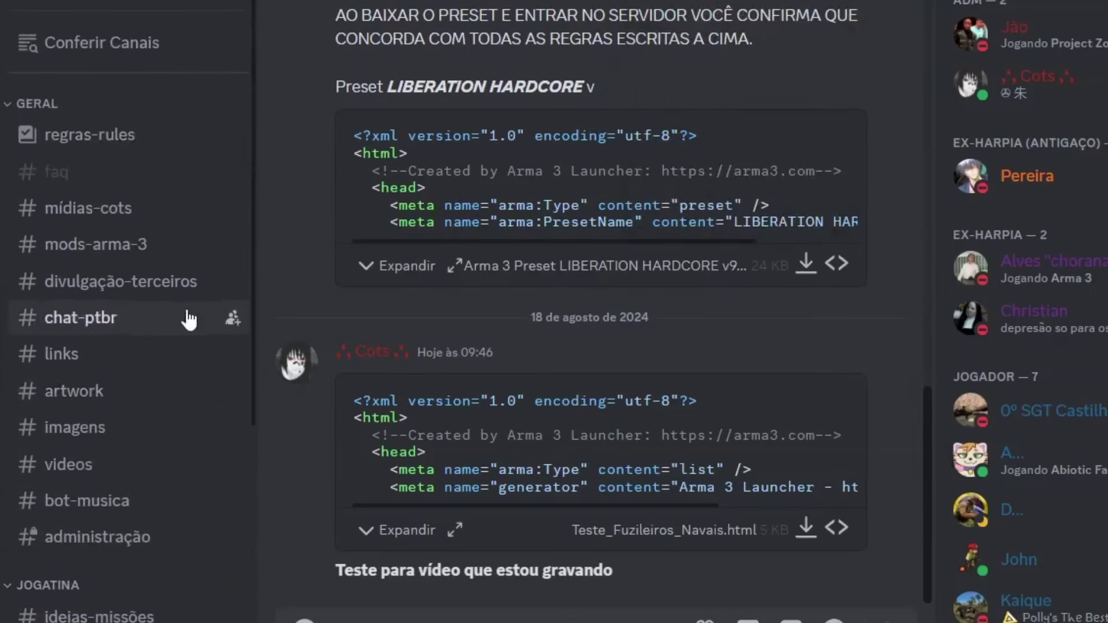
scroll(816, 107, "down", 2)
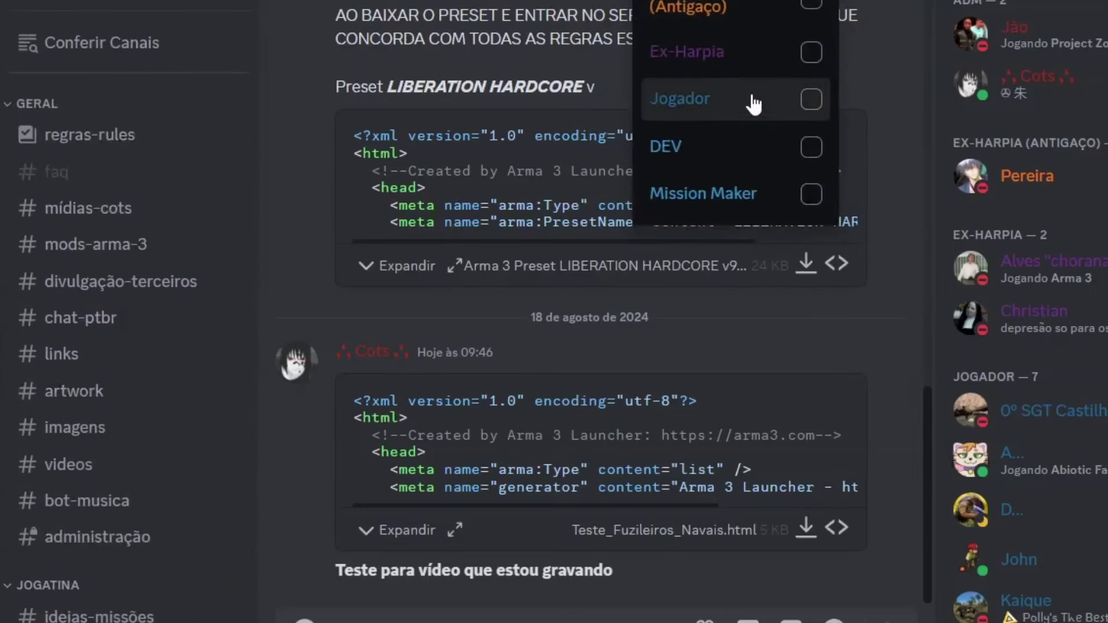
View the profiles of the two ADM members in the server's member list and close them
left_click(1028, 53)
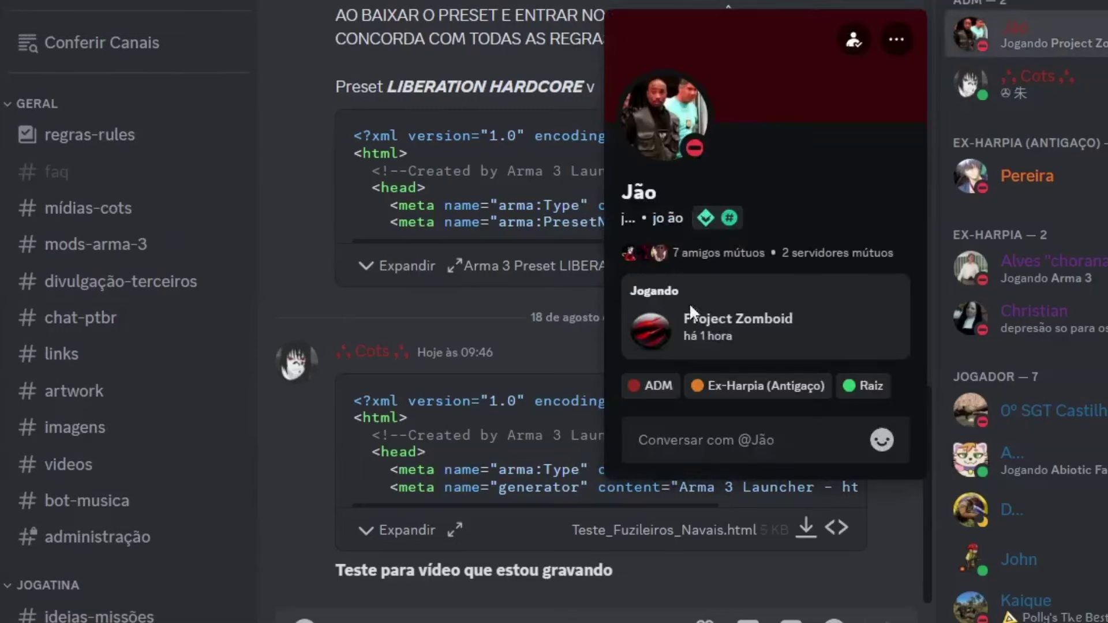
left_click(1064, 78)
left_click(1064, 77)
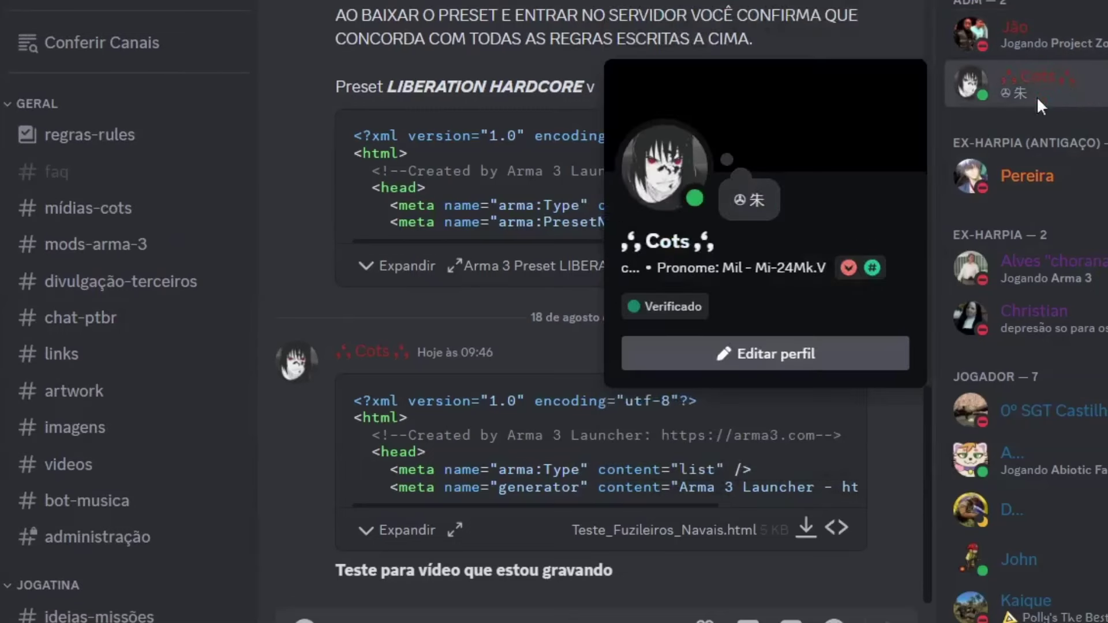
key("Escape")
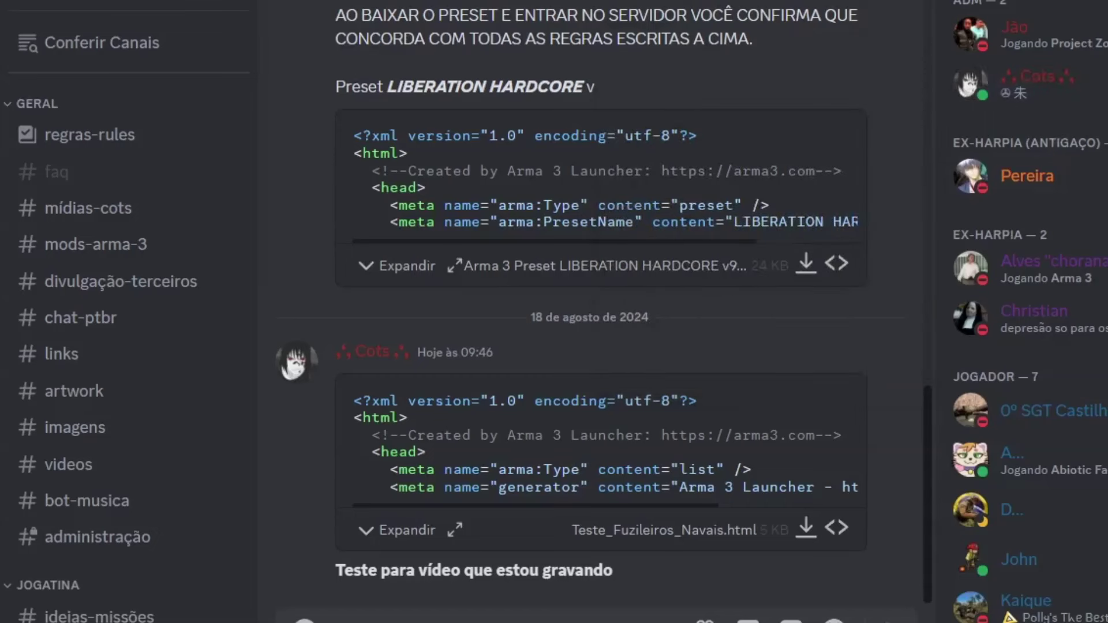
scroll(759, 140, "down", 3)
left_click(663, 12)
left_click(1034, 106)
left_click(1045, 46)
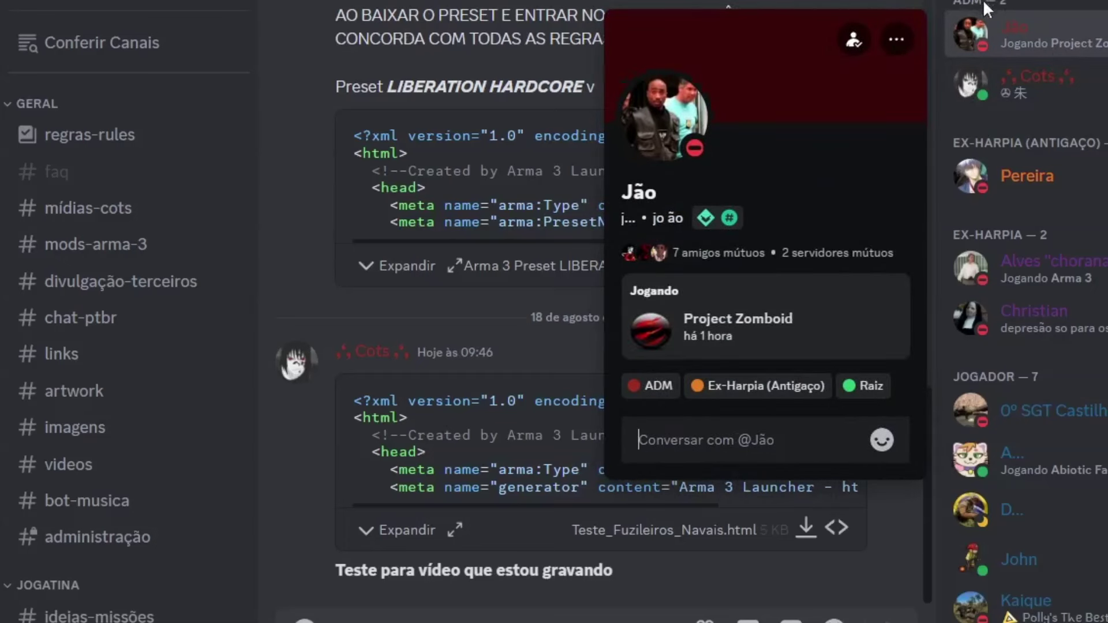
key("Escape")
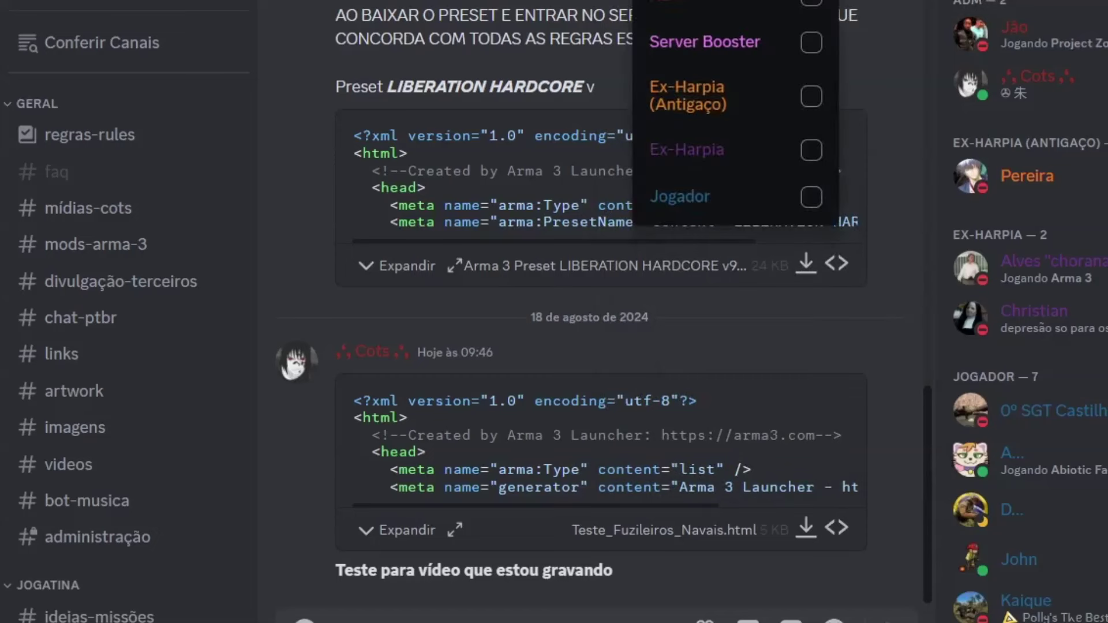
Add the Jogador role to the server preview and close the role list
scroll(786, 86, "down", 3)
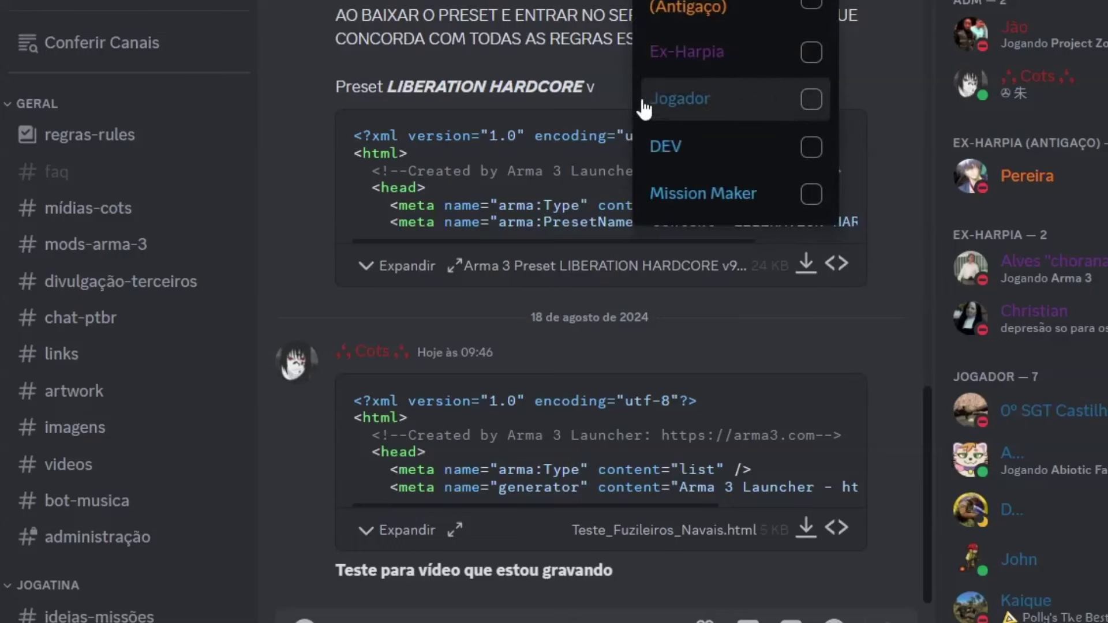
left_click(810, 99)
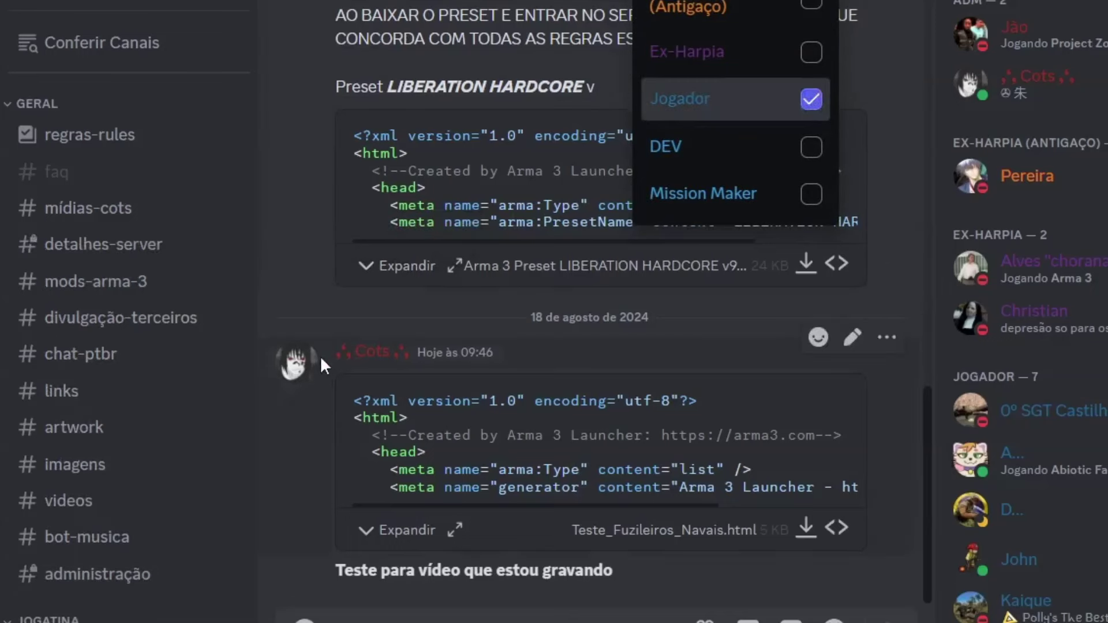
left_click(292, 364)
left_click(259, 296)
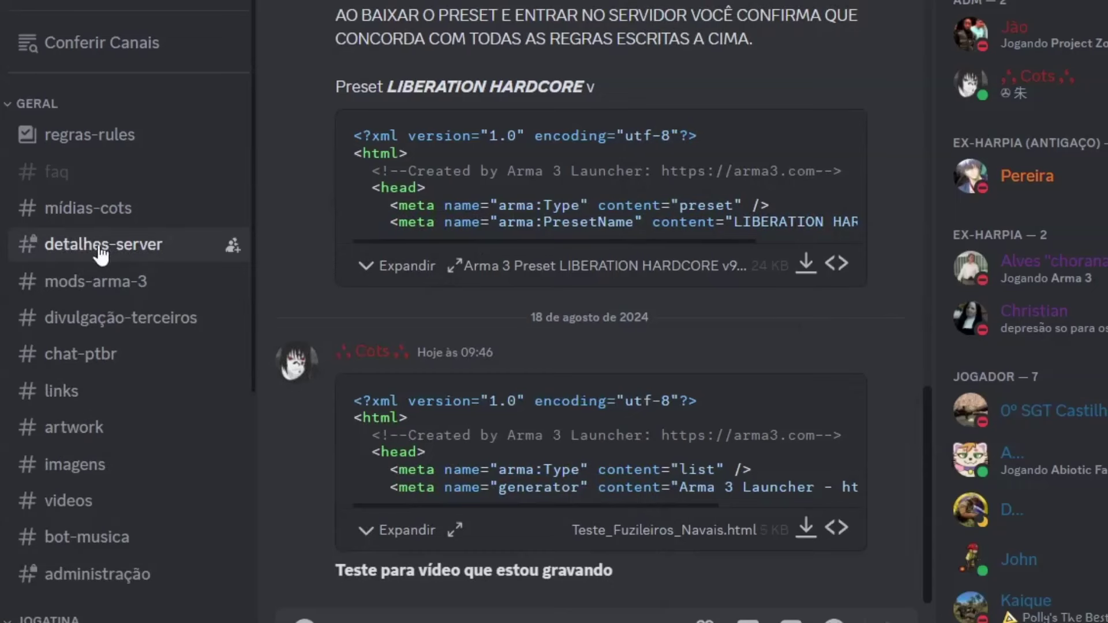
Open the detalhes-server channel, look through its server details and review the remaining channels in the list
left_click(89, 255)
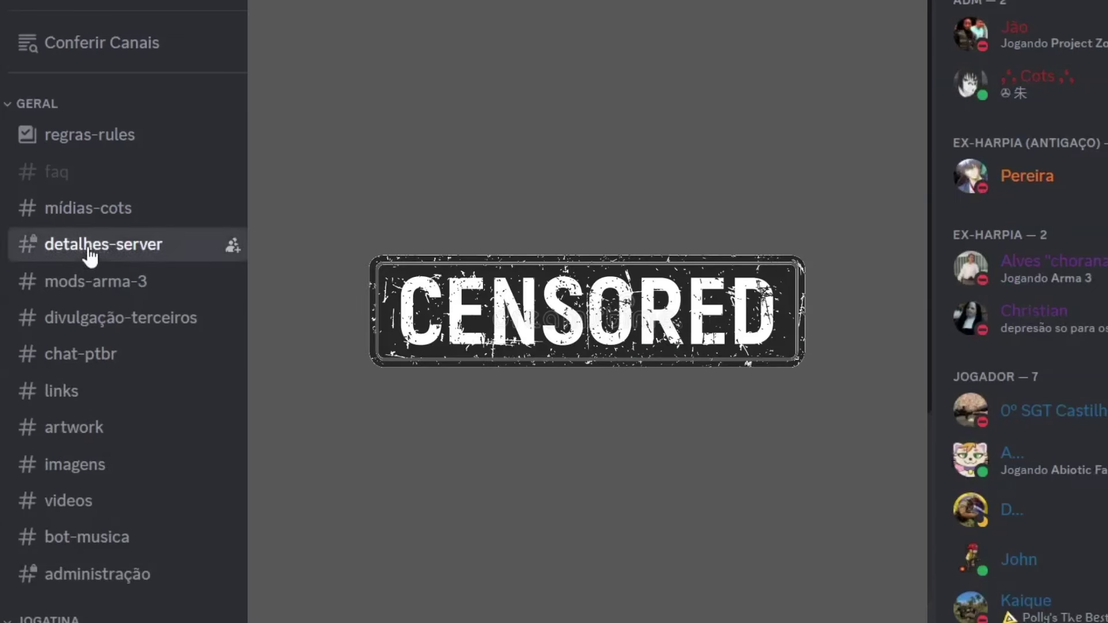
scroll(927, 272, "down", 5)
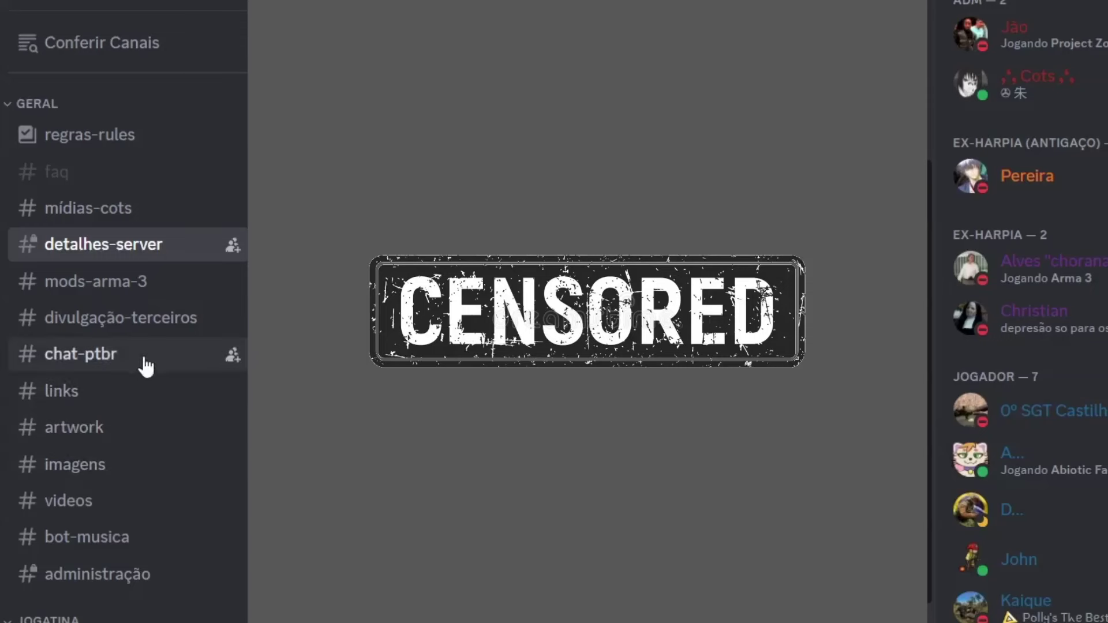
scroll(144, 364, "down", 6)
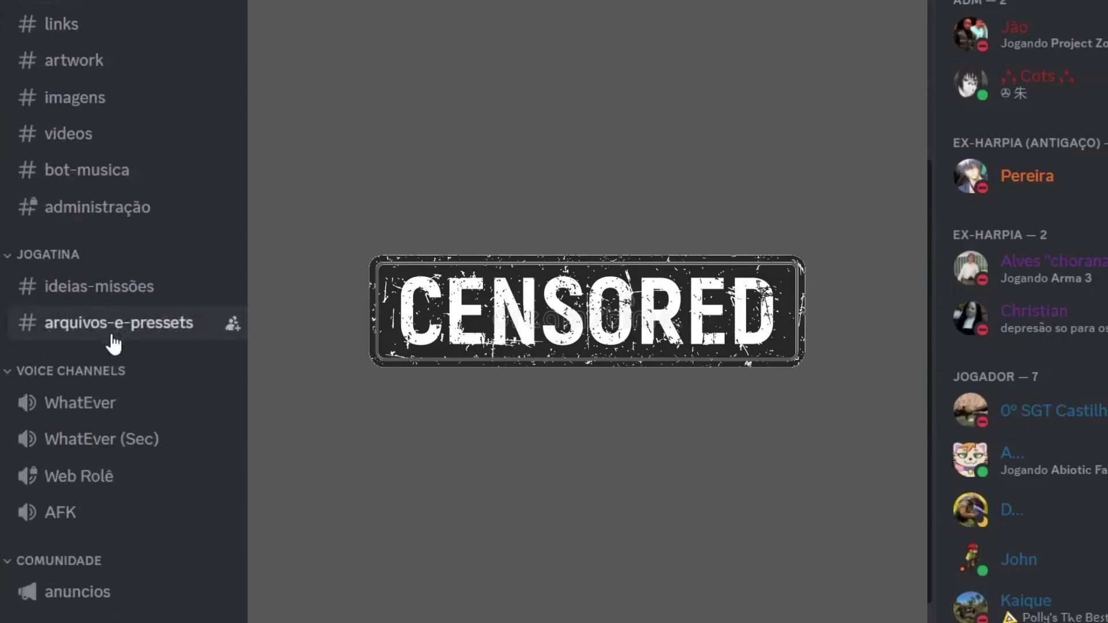
scroll(119, 240, "up", 3)
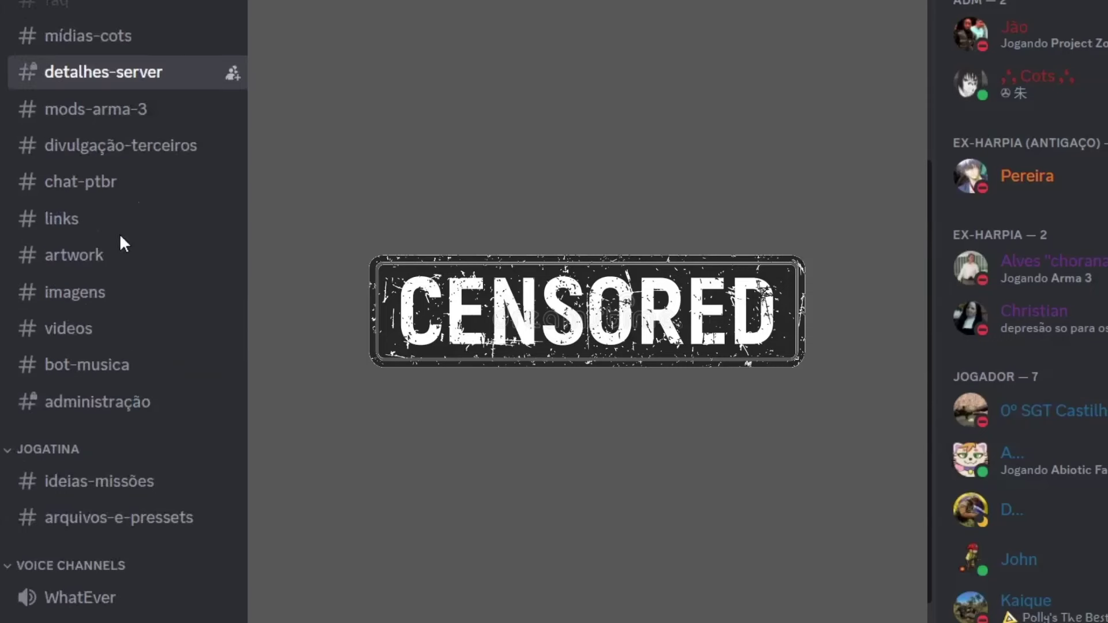
scroll(119, 239, "down", 3)
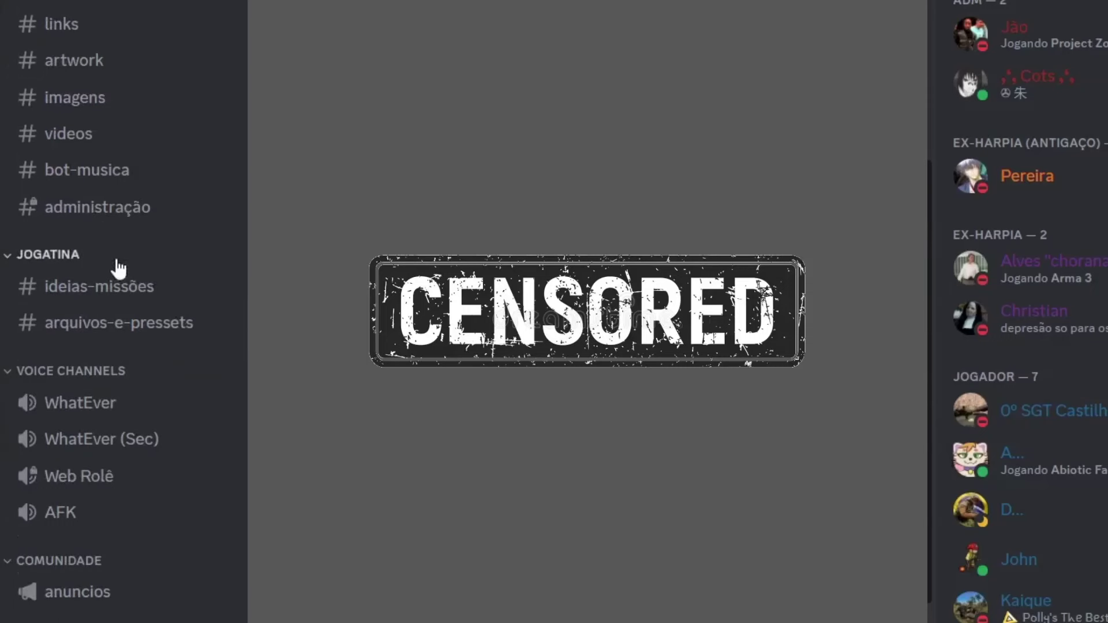
Open the anuncios channel and look through its Arma 3 operation announcements, slot list and server details
left_click(73, 590)
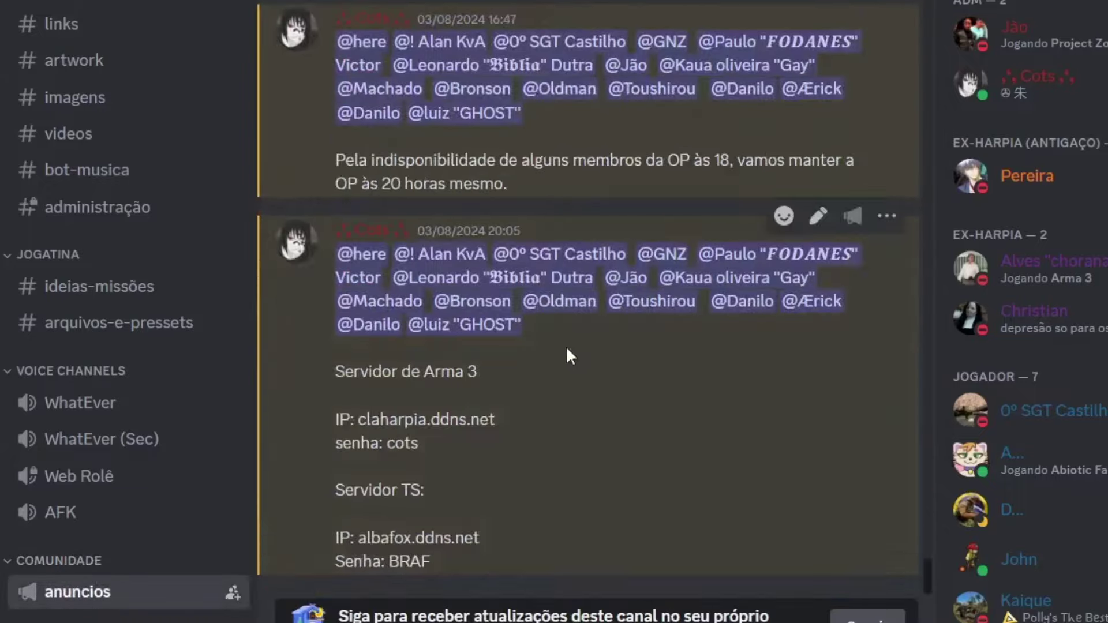
scroll(565, 372, "up", 10)
scroll(565, 372, "up", 20)
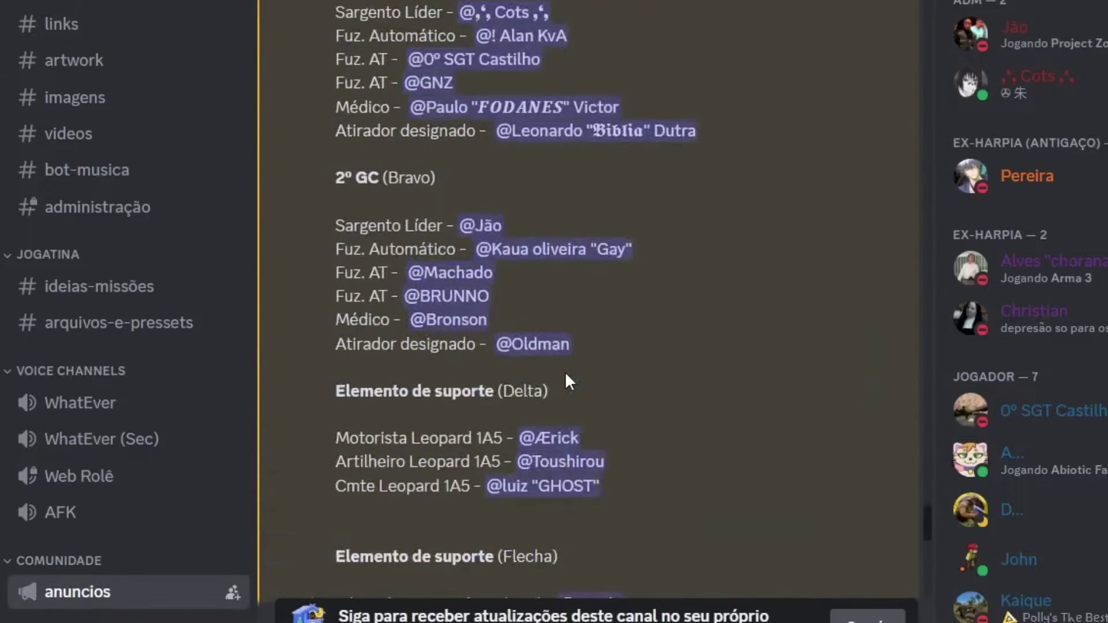
scroll(413, 287, "down", 10)
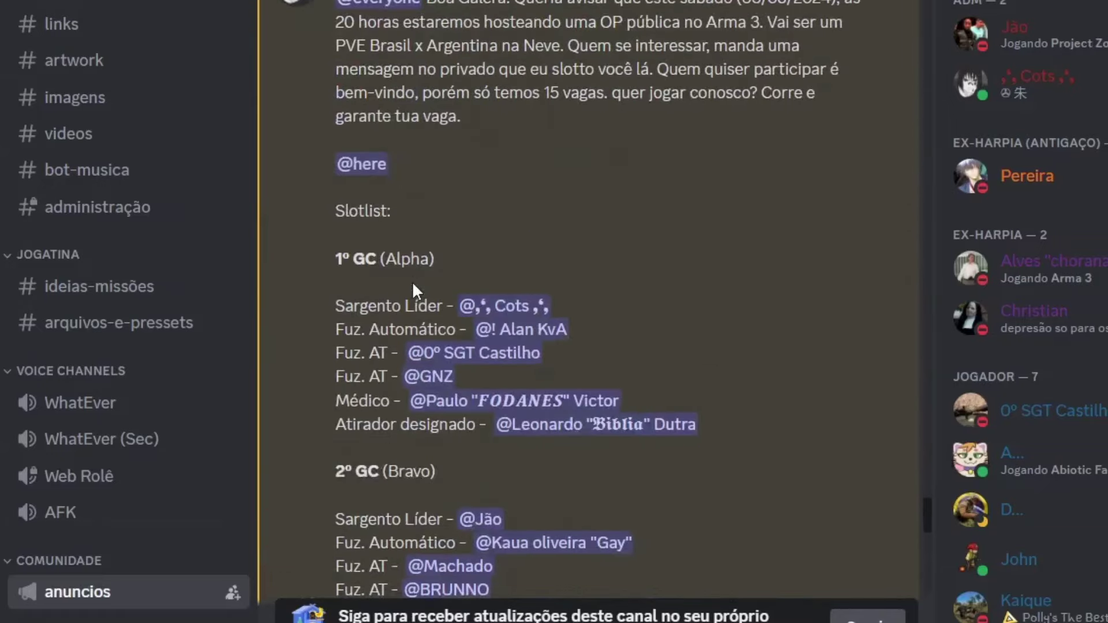
scroll(354, 48, "up", 2)
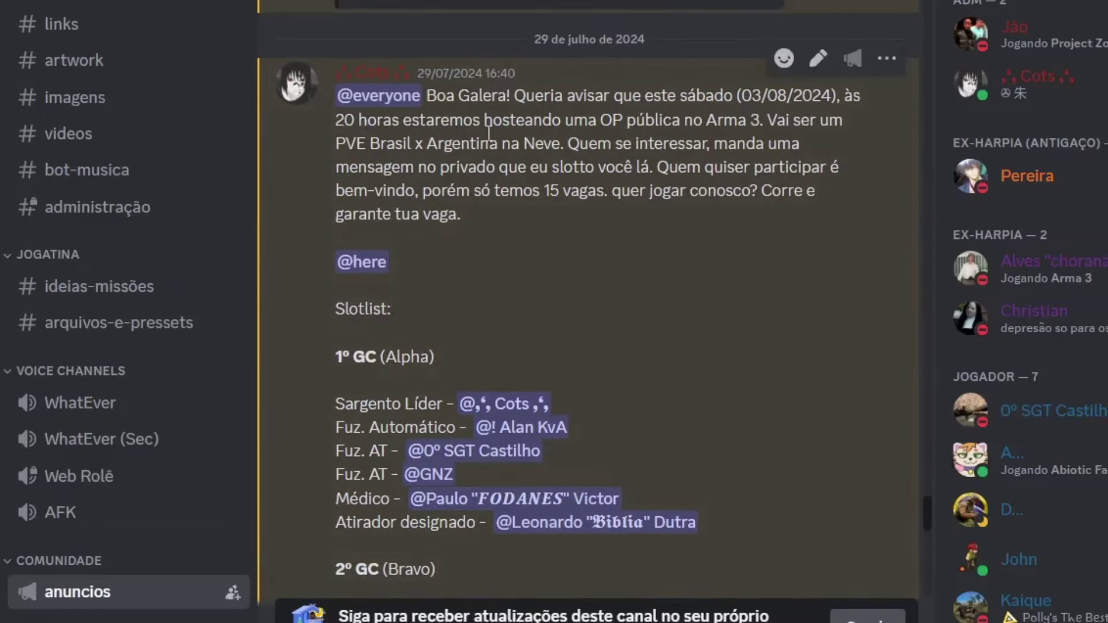
scroll(475, 136, "down", 12)
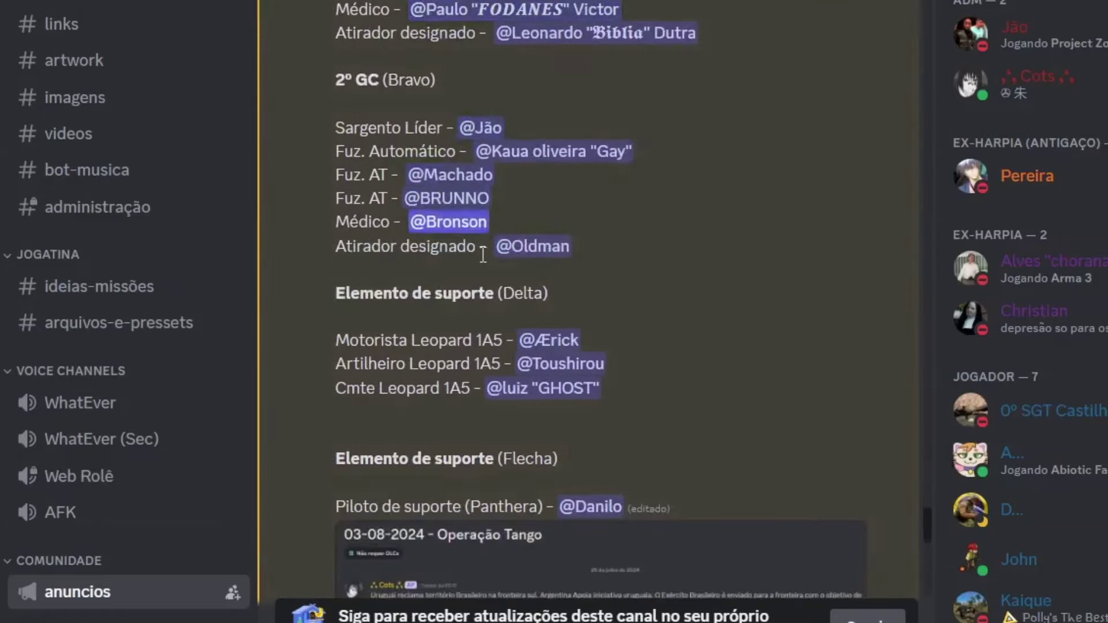
scroll(503, 283, "down", 12)
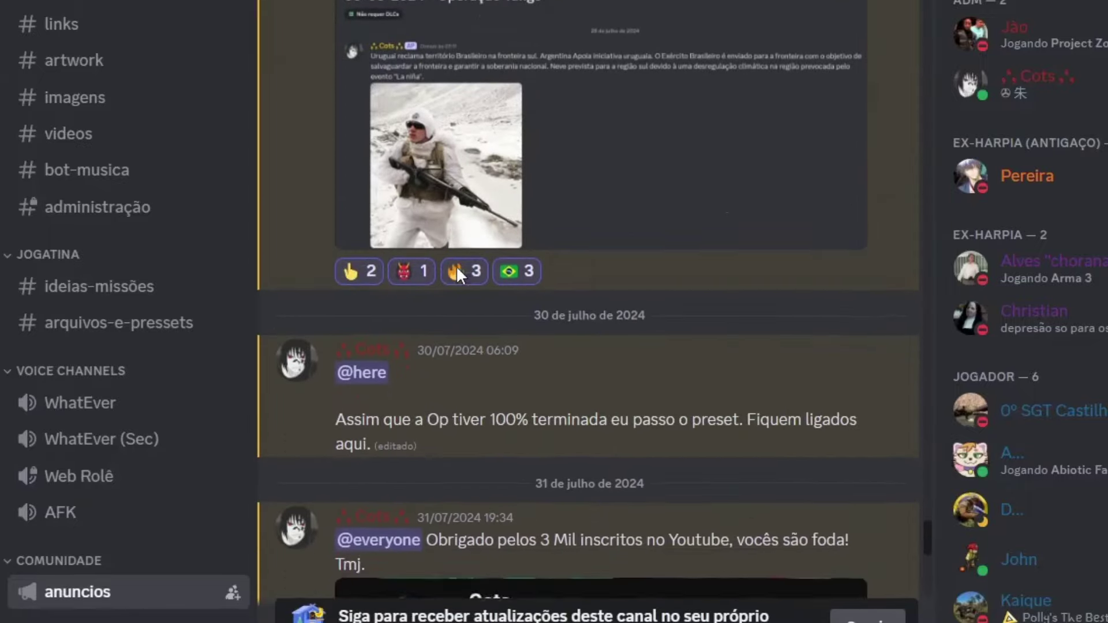
Look through the August 2024 messages in the anuncios channel, including the Cots_Tango.html preset and the operation updates
scroll(457, 270, "down", 12)
scroll(365, 243, "up", 2)
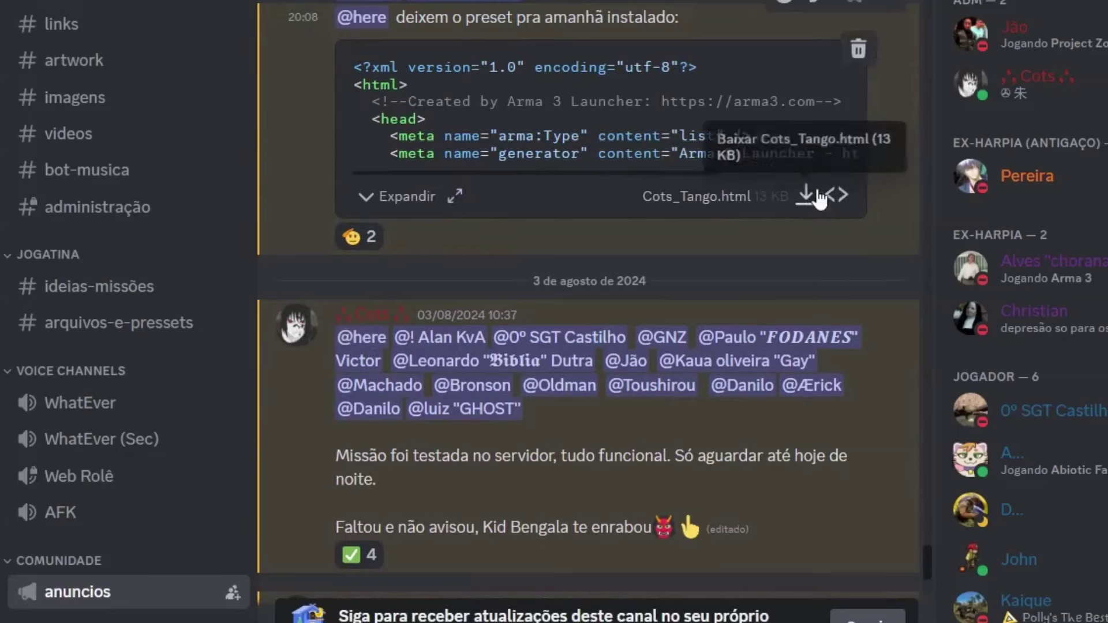
scroll(706, 272, "down", 6)
scroll(707, 271, "up", 10)
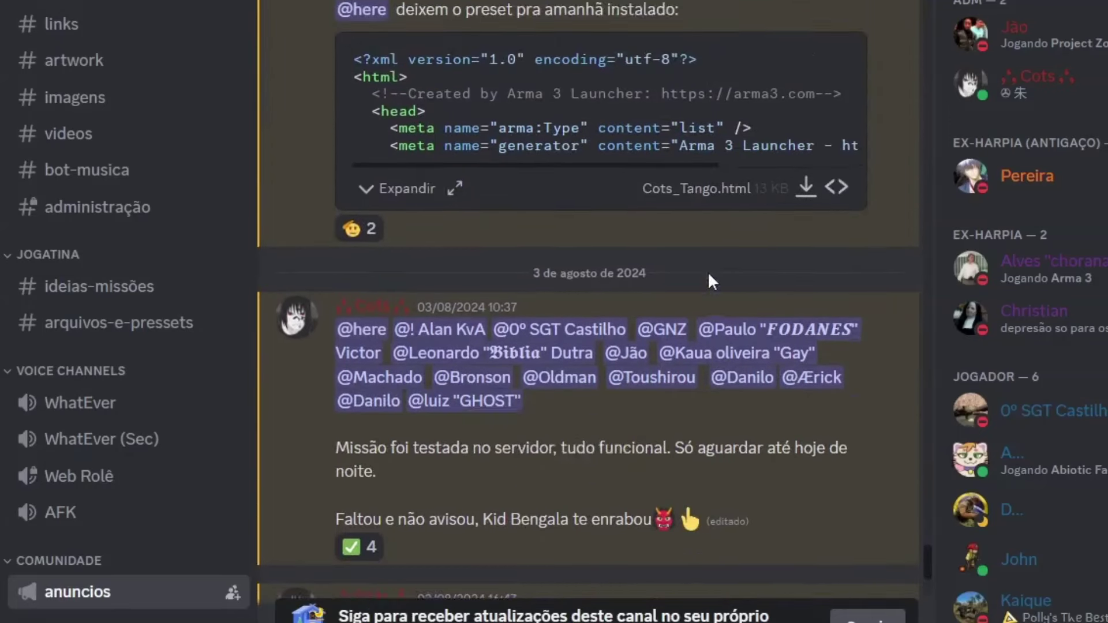
scroll(761, 311, "up", 20)
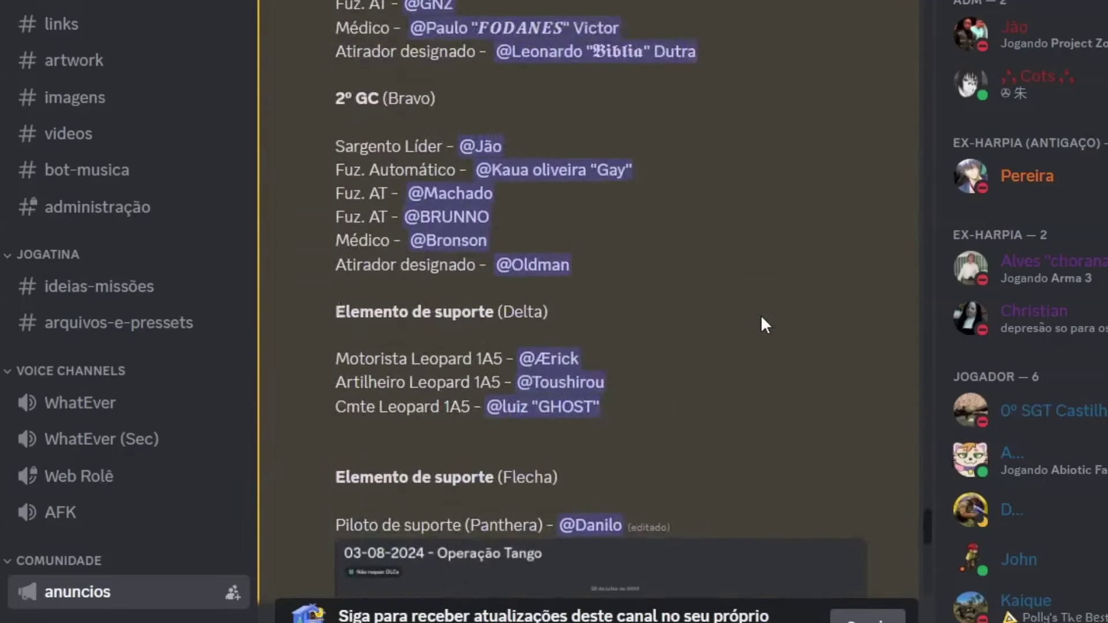
scroll(762, 319, "down", 20)
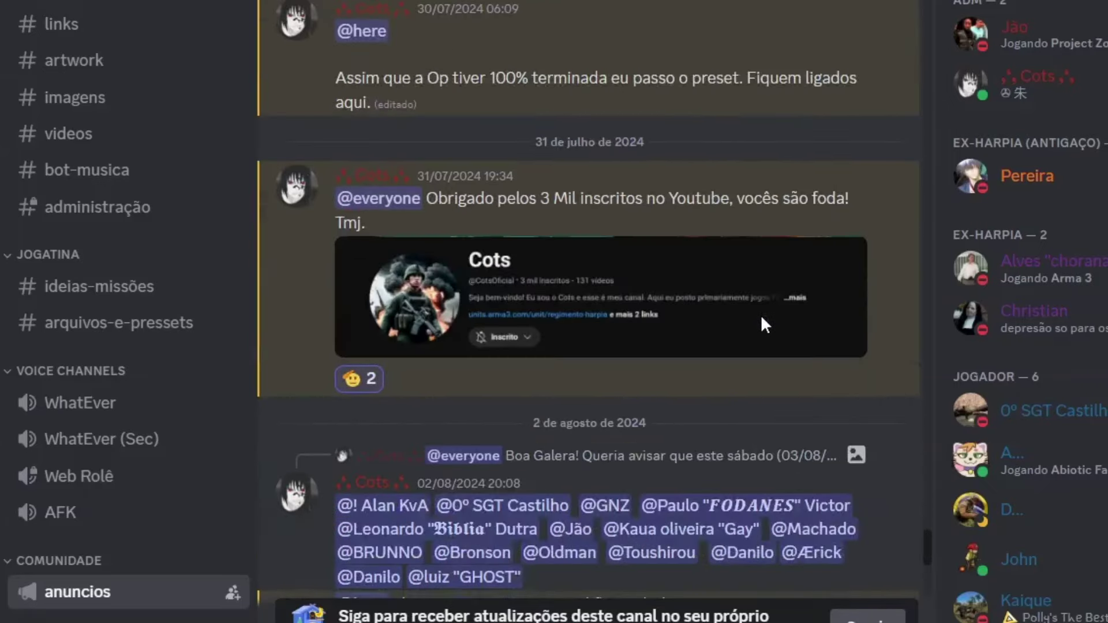
scroll(760, 314, "down", 5)
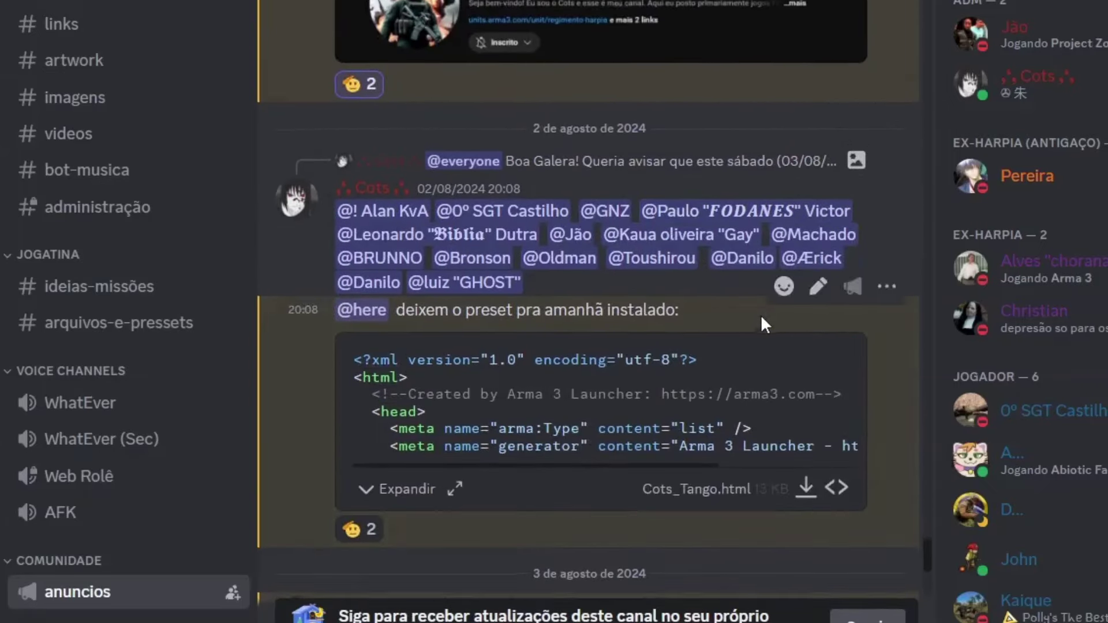
scroll(761, 317, "down", 8)
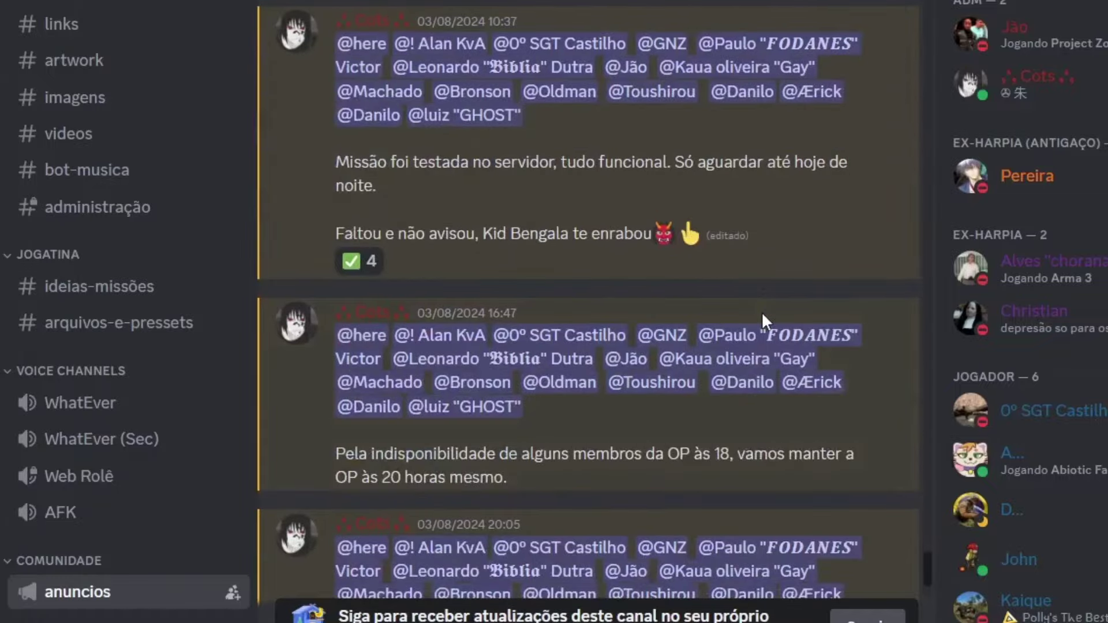
Open the arquivos-e-pressets channel and look at the shared Arma 3 presets and the note under Teste_Fuzileiros_Navais.html
left_click(56, 340)
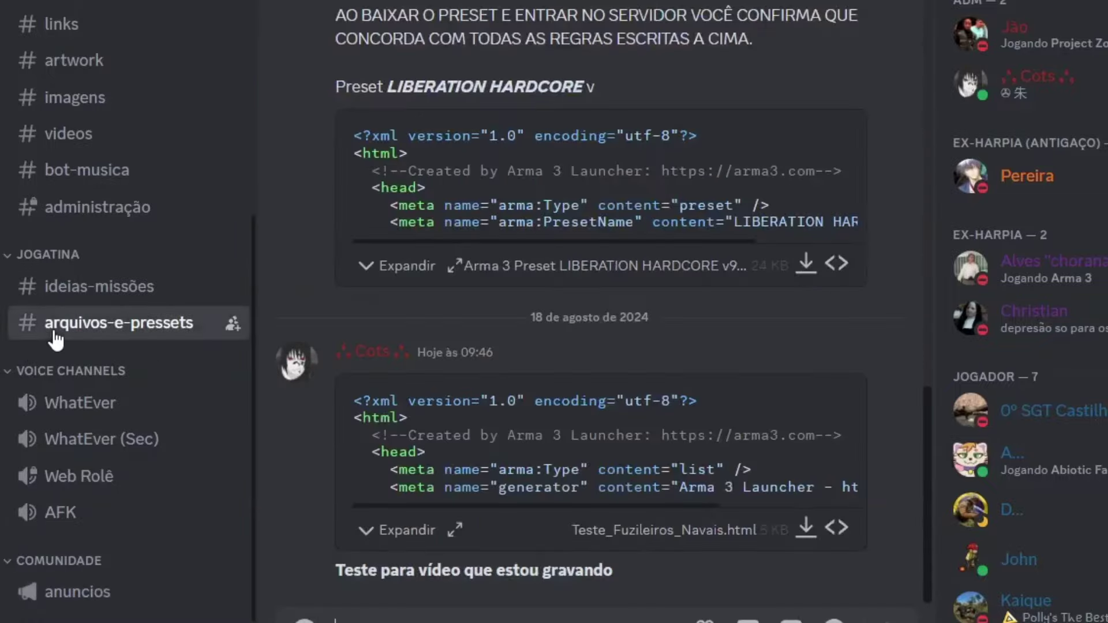
scroll(666, 277, "up", 2)
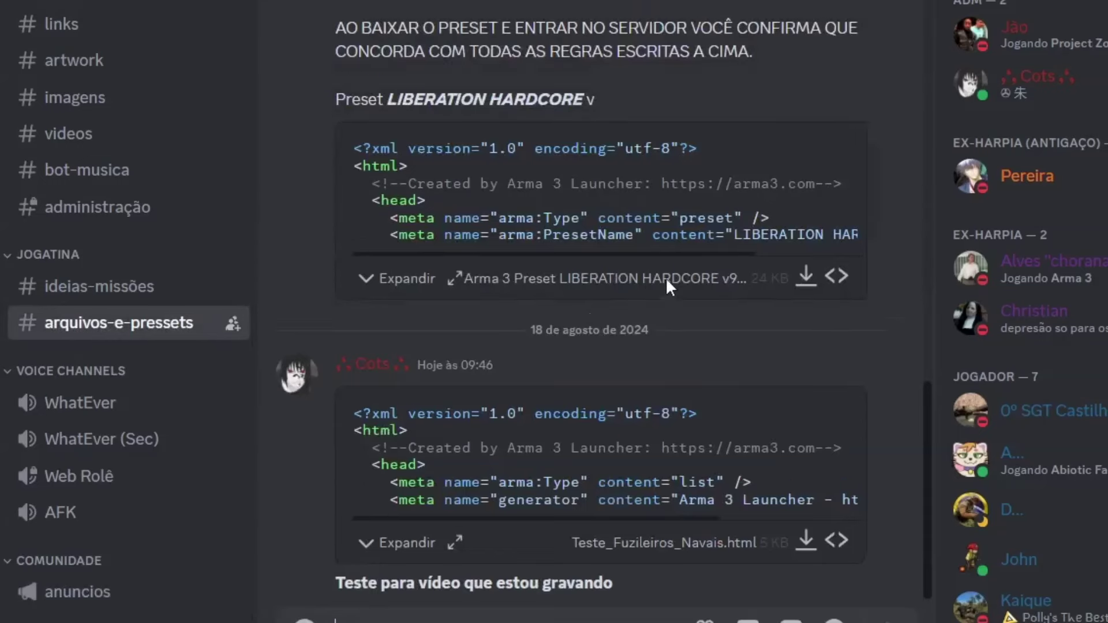
scroll(664, 282, "down", 2)
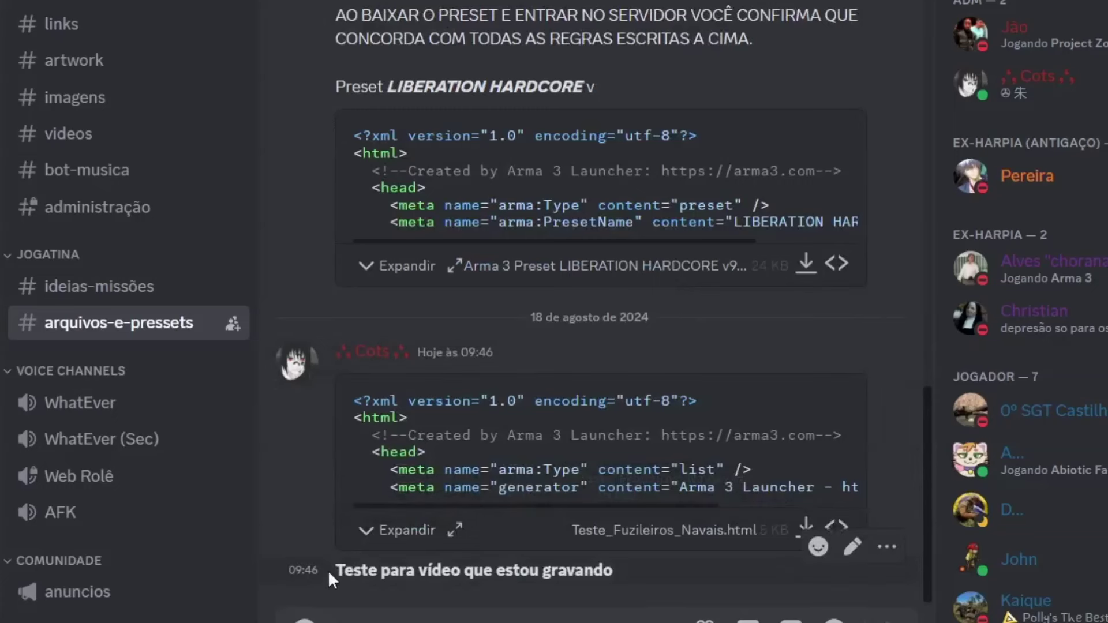
left_click_drag(327, 570, 615, 581)
left_click(644, 582)
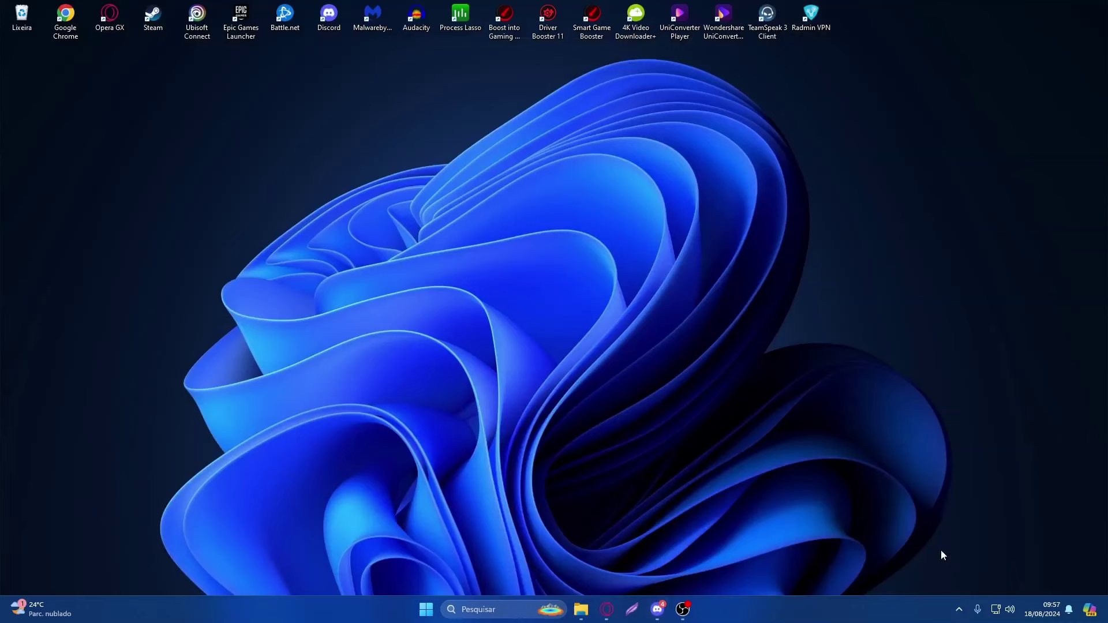
Launch Arma 3 [profiling] through the running Steam client and display the mods list in the Arma 3 Launcher
left_click(958, 609)
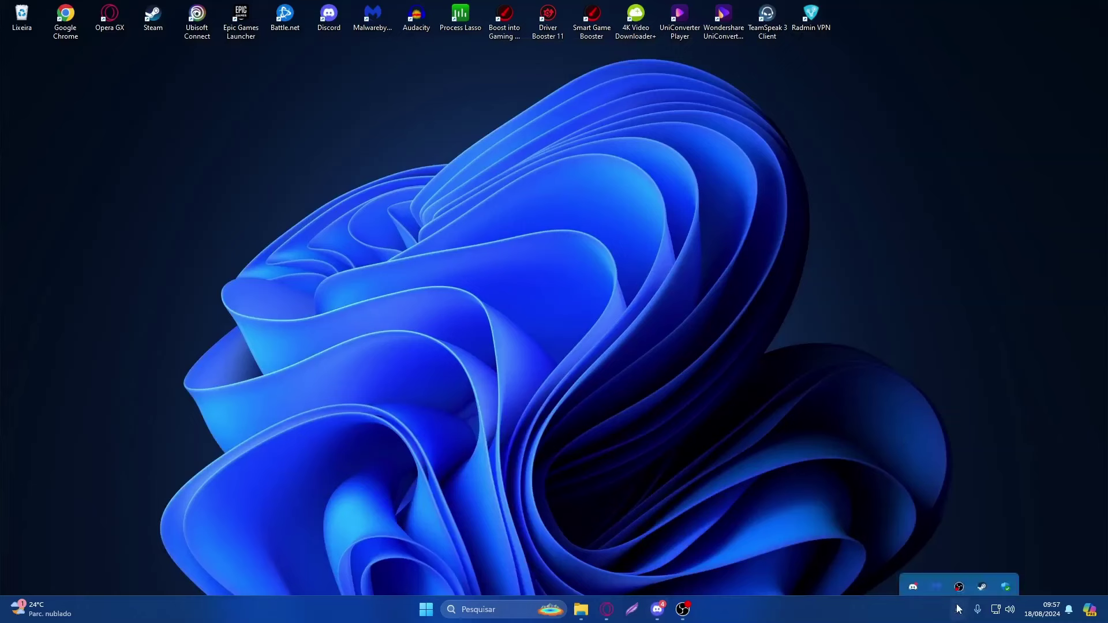
right_click(978, 555)
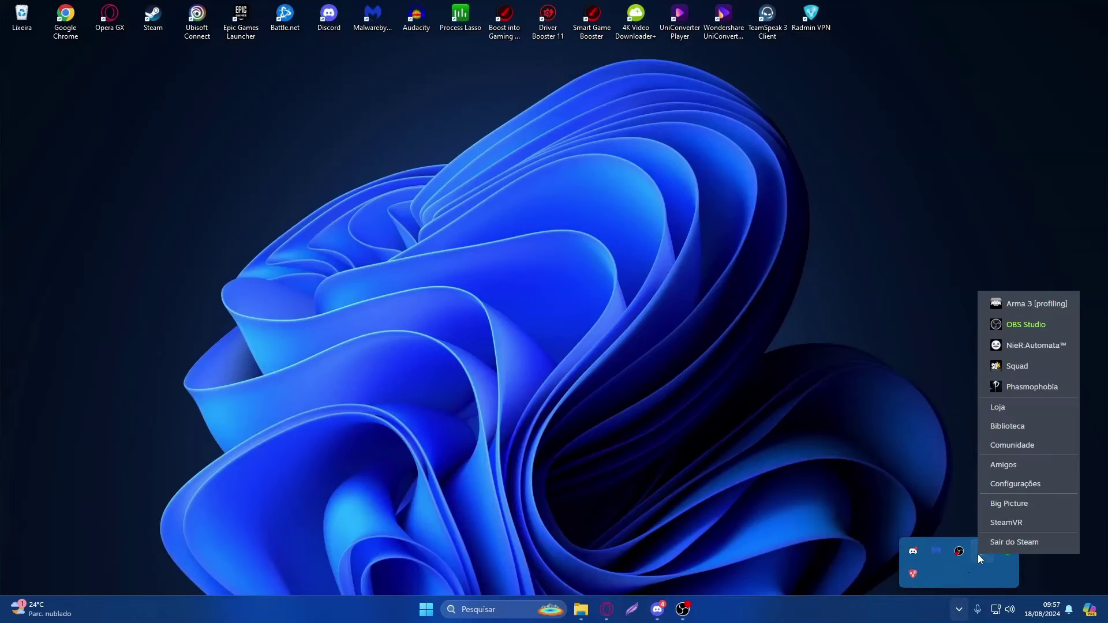
left_click(1067, 306)
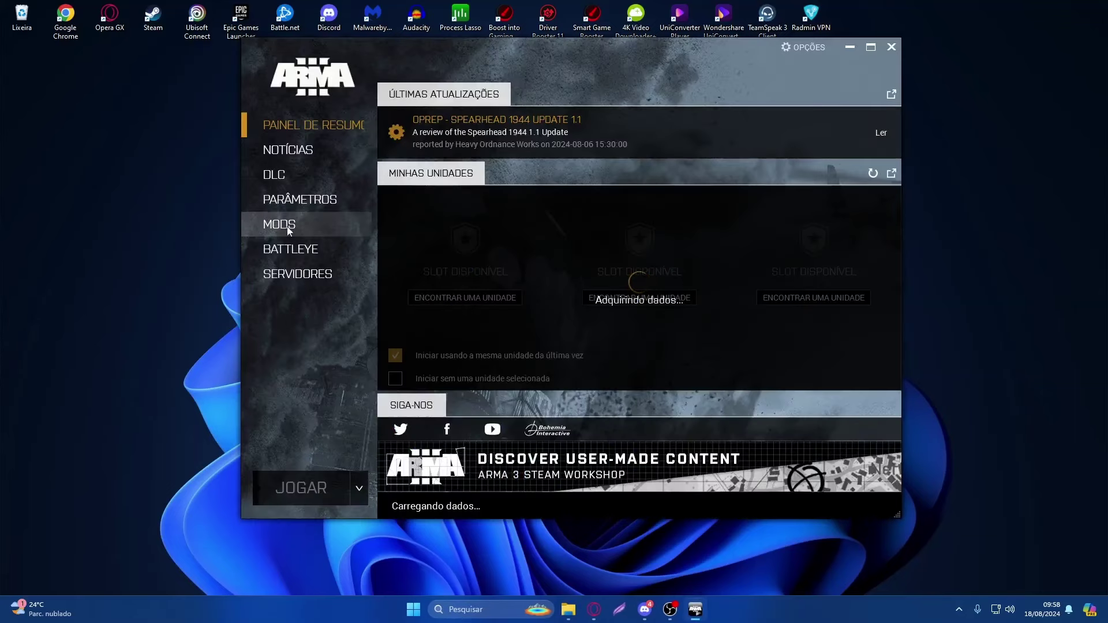
left_click(277, 229)
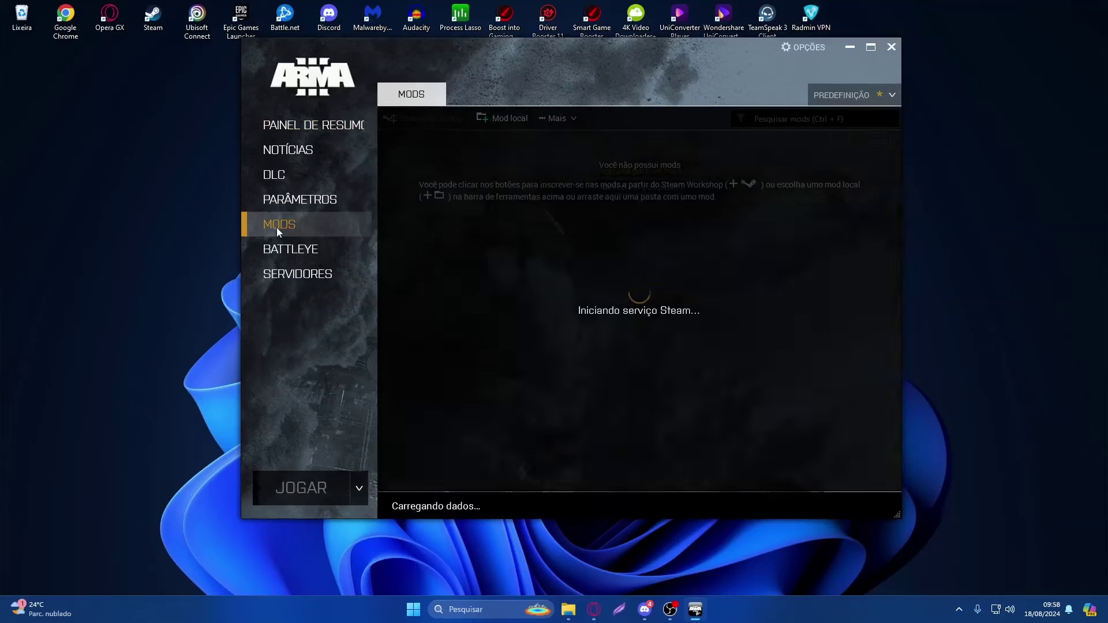
left_click_drag(518, 44, 459, 45)
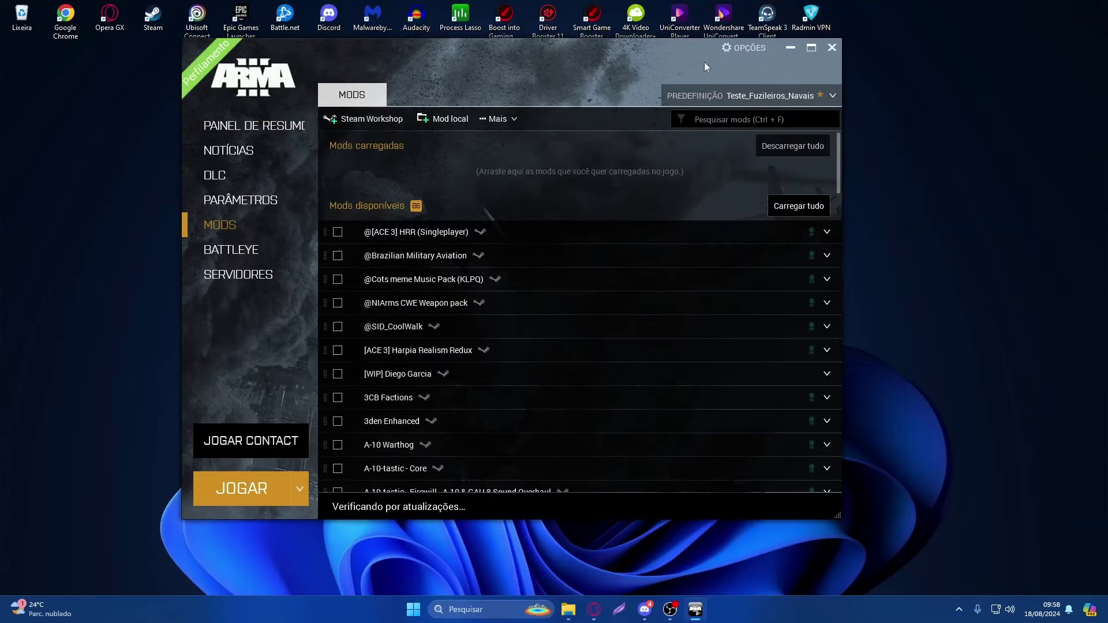
Delete the Teste_Fuzileiros_Navais preset from the launcher's saved mod presets
left_click(722, 96)
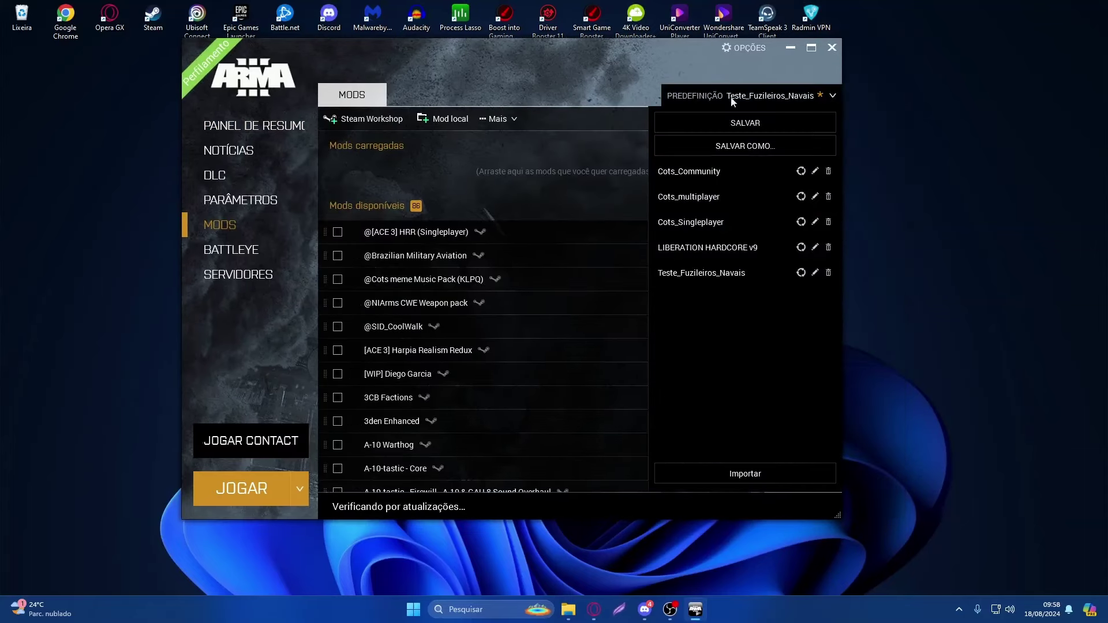
left_click(828, 273)
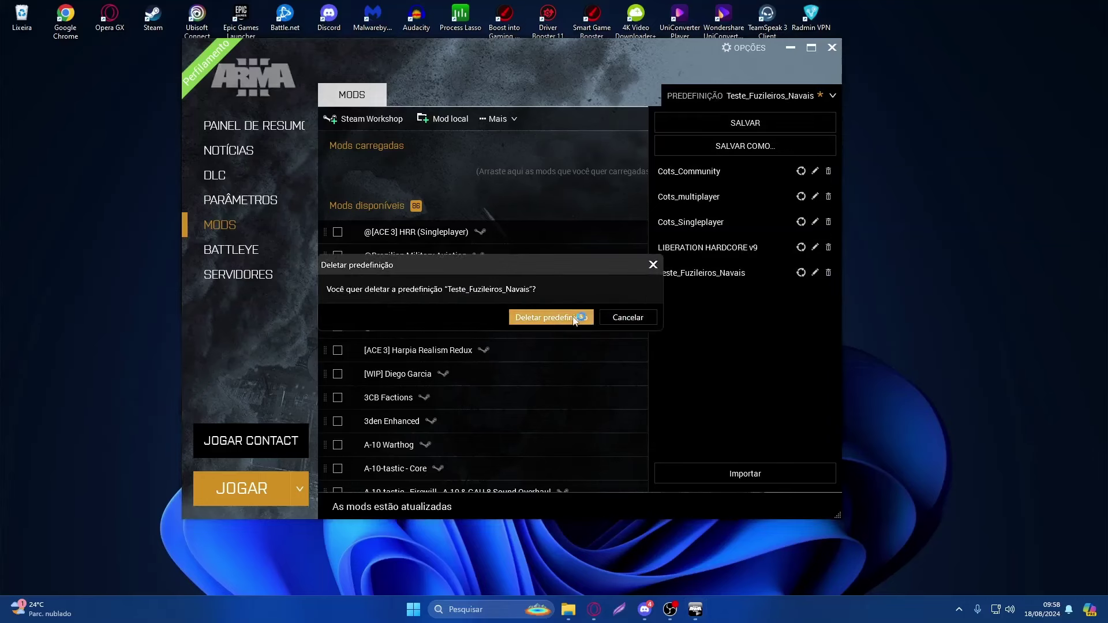
left_click(548, 314)
Import the Teste_Fuzileiros_Navais preset file from the Downloads folder and subscribe to its missing mods
left_click(750, 104)
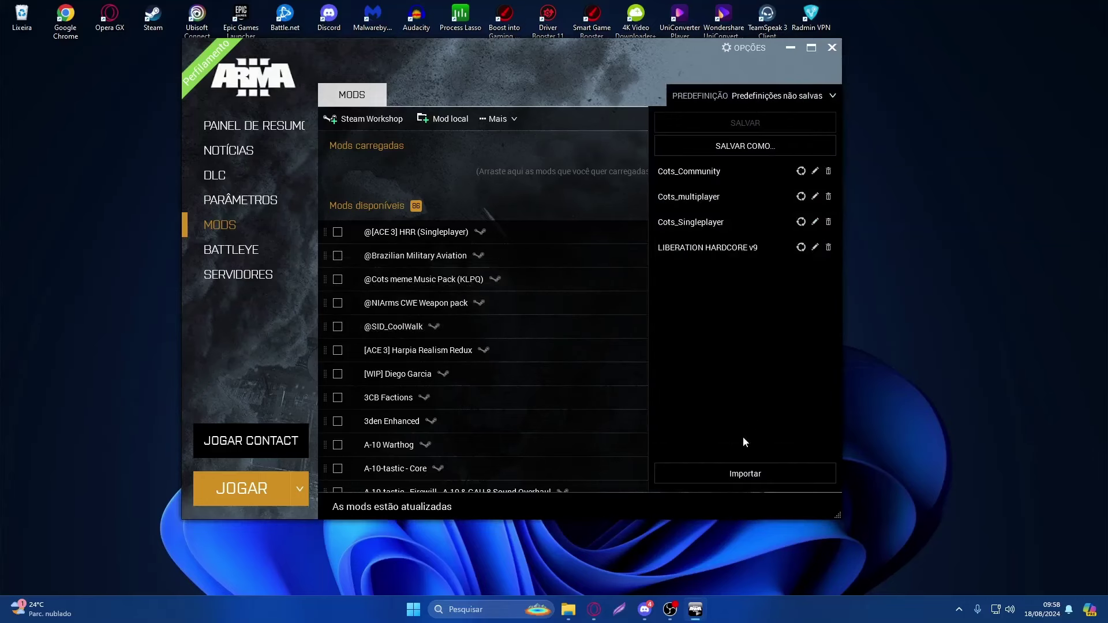
left_click(728, 474)
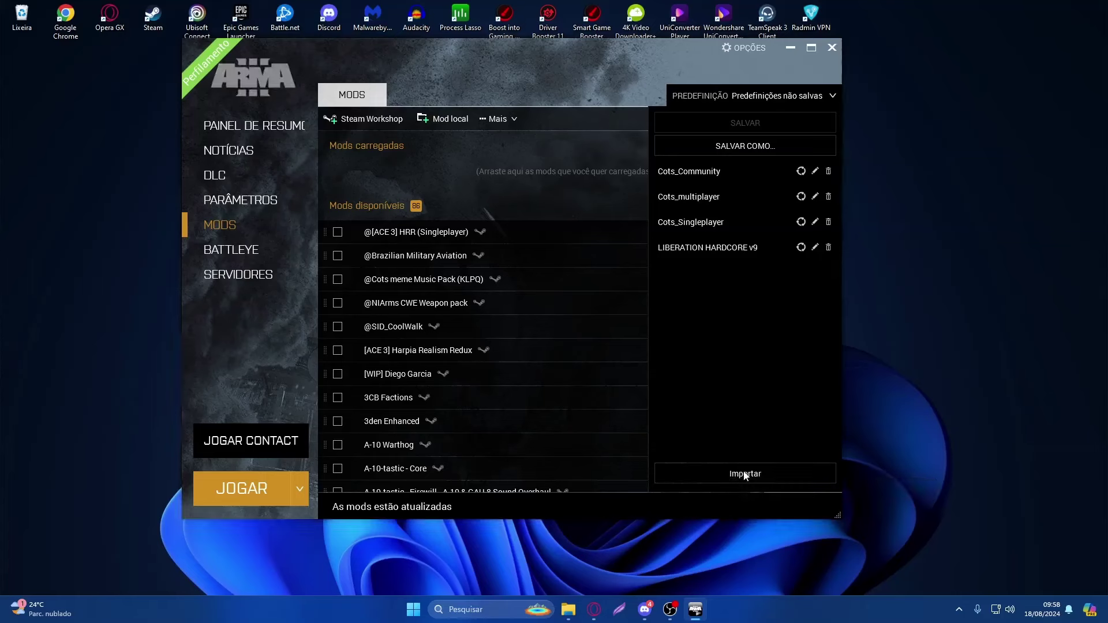
left_click(235, 188)
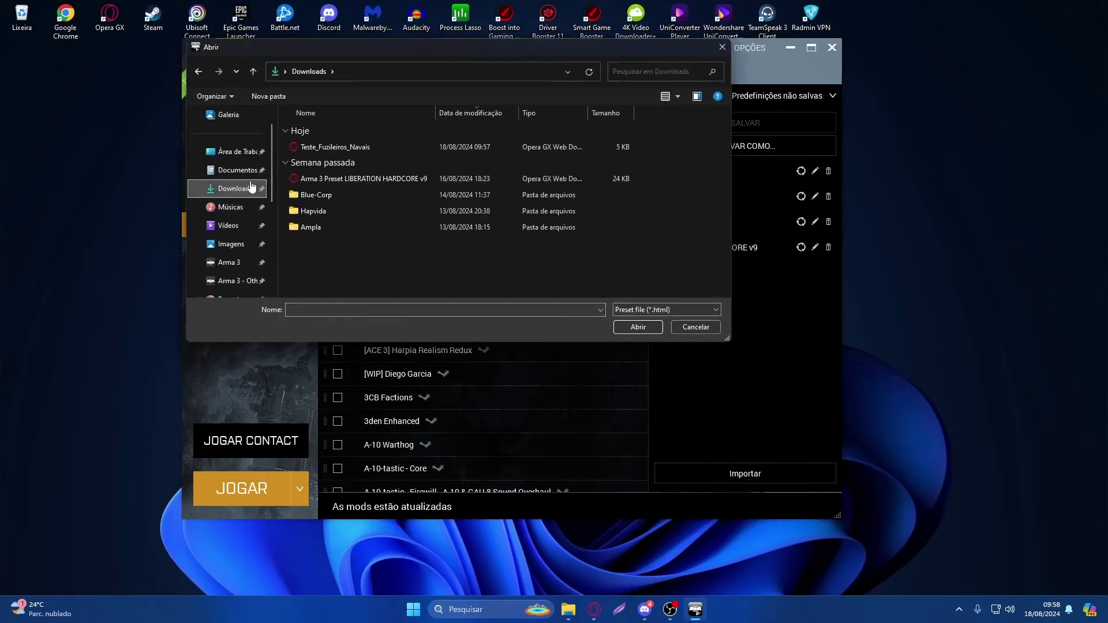
left_click(298, 147)
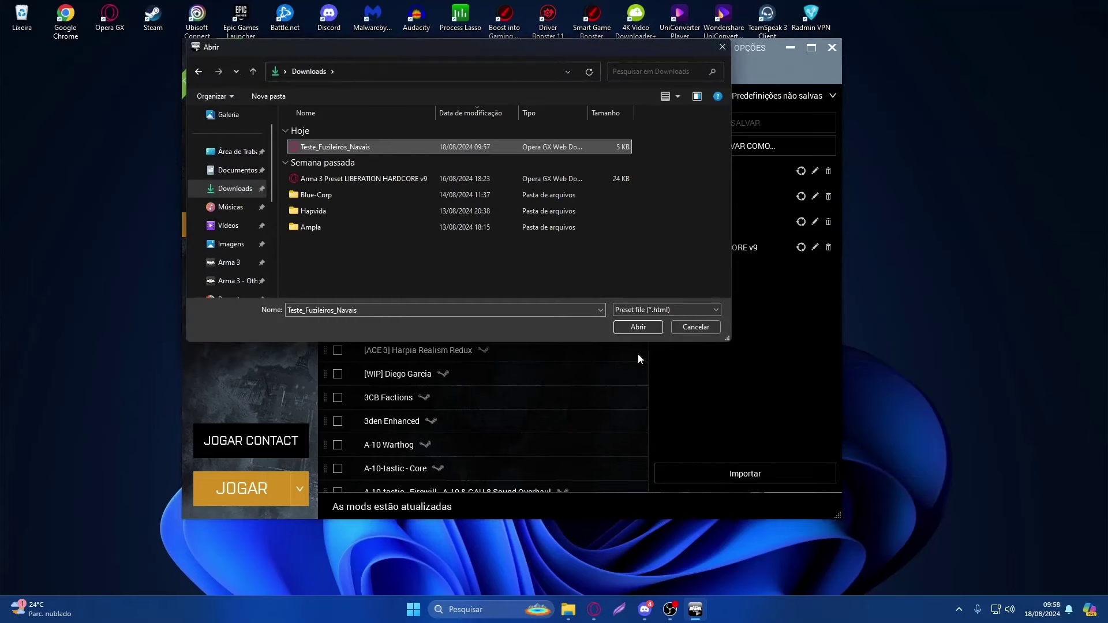
left_click(635, 324)
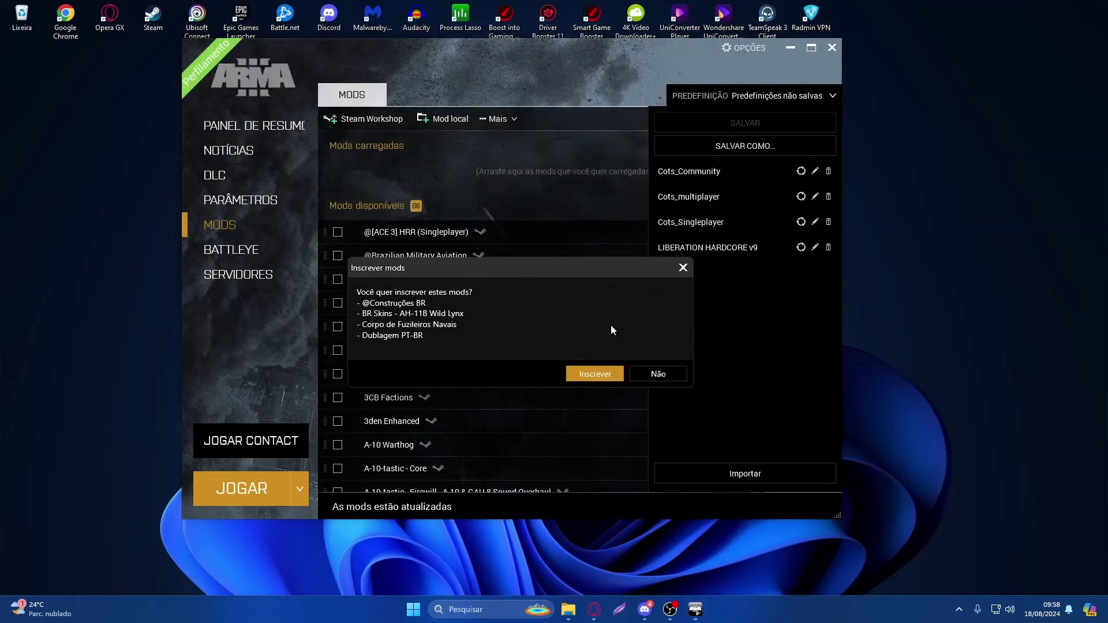
left_click_drag(458, 269, 487, 206)
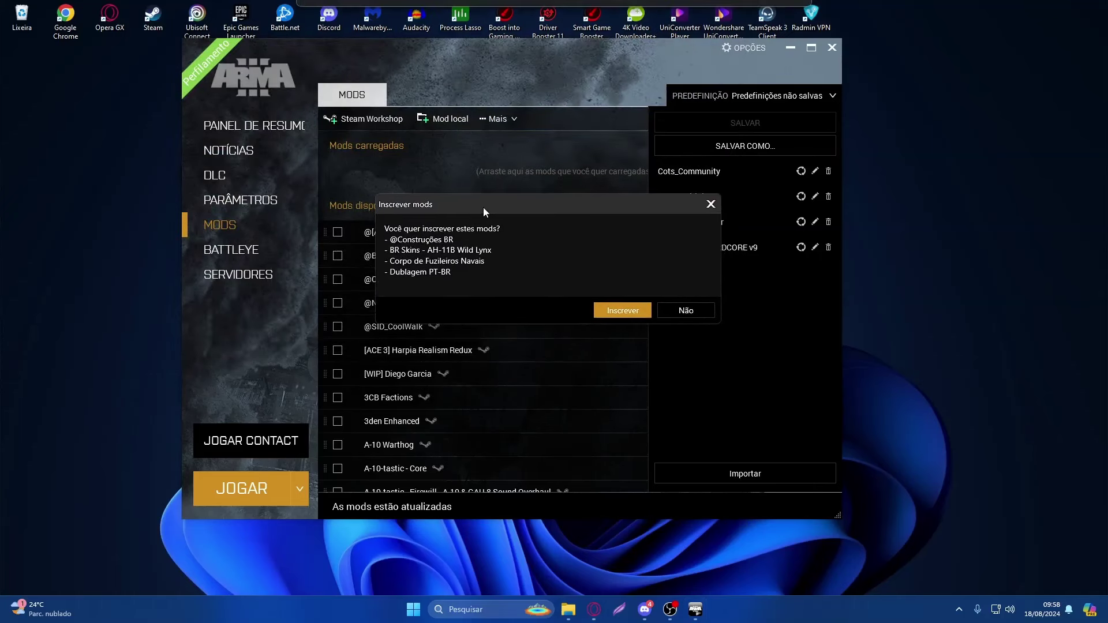
left_click(620, 314)
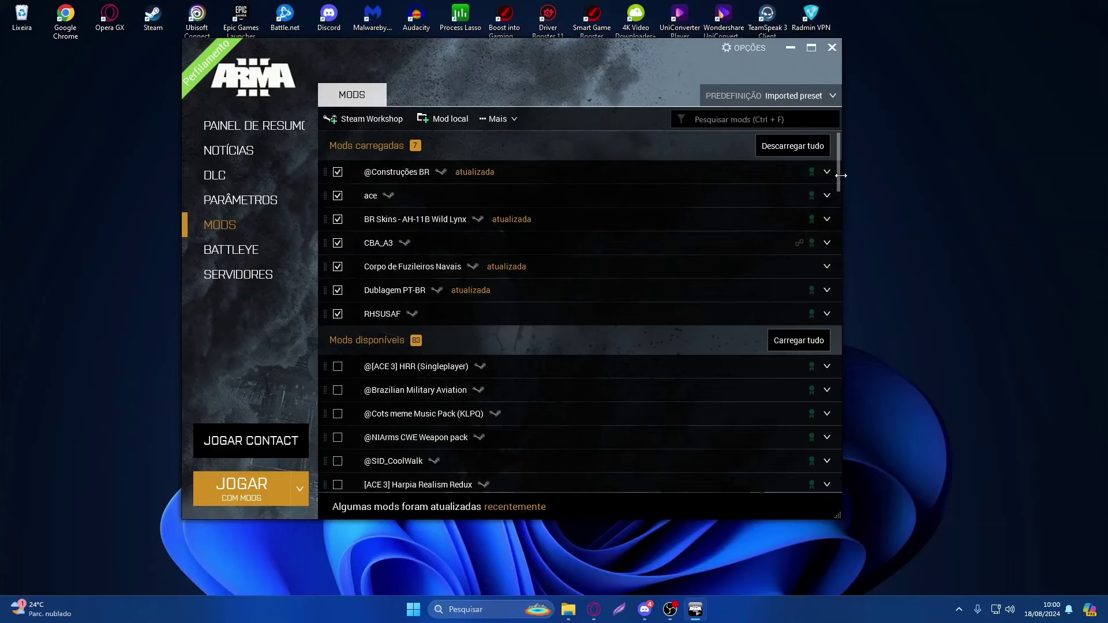
Add the ACRE2 mod to the loaded mods of the imported preset
left_click_drag(842, 174, 842, 218)
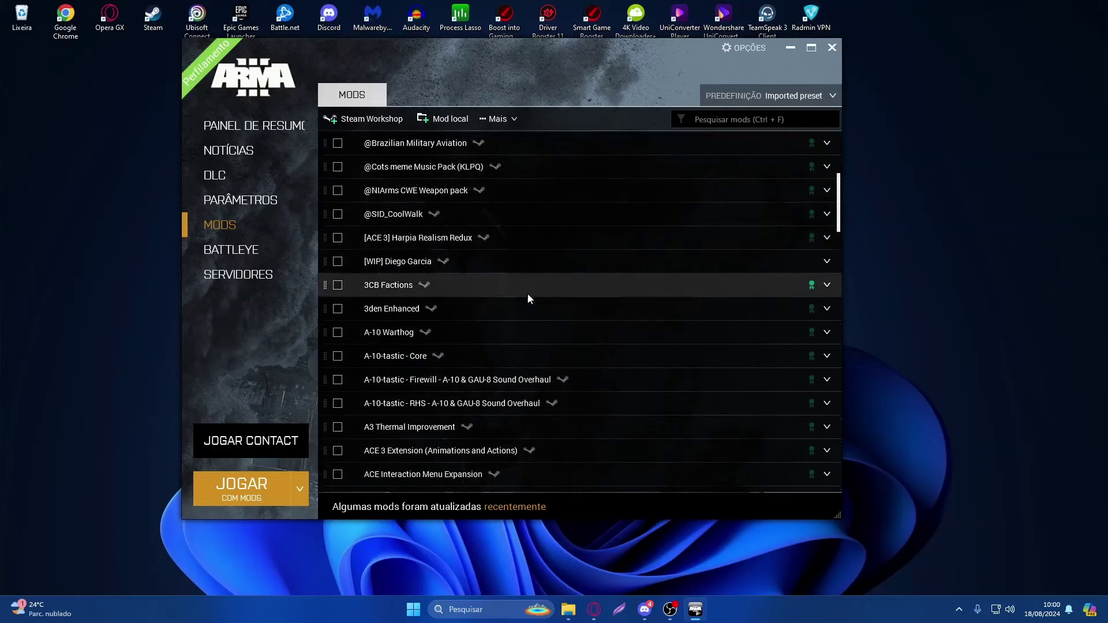
scroll(508, 314, "up", 2)
scroll(507, 314, "down", 2)
scroll(500, 312, "down", 3)
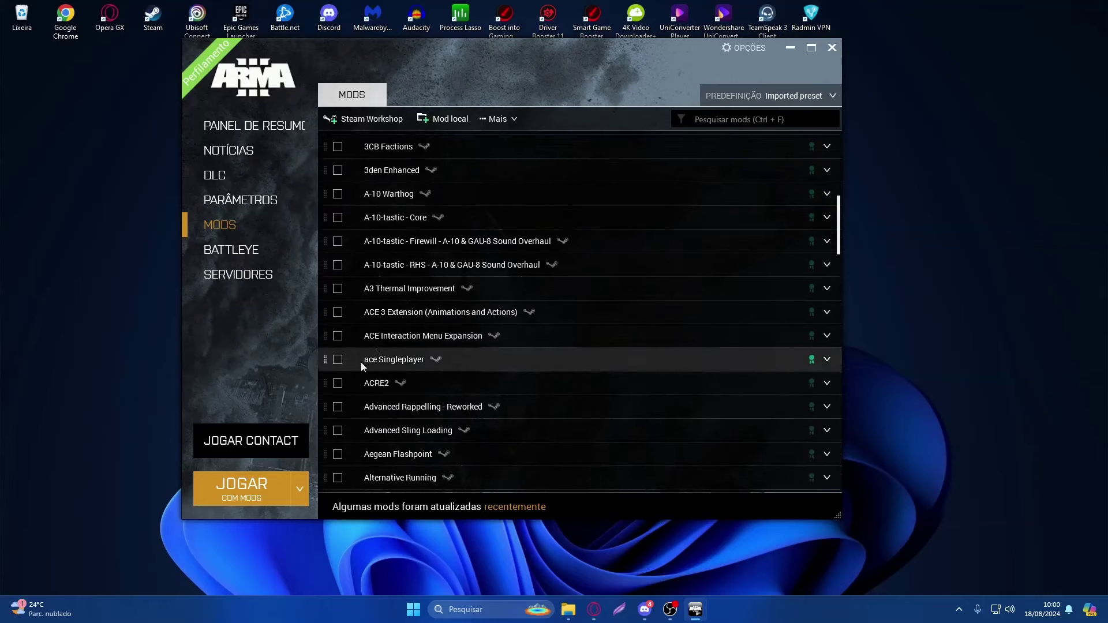
left_click(340, 382)
scroll(444, 381, "up", 8)
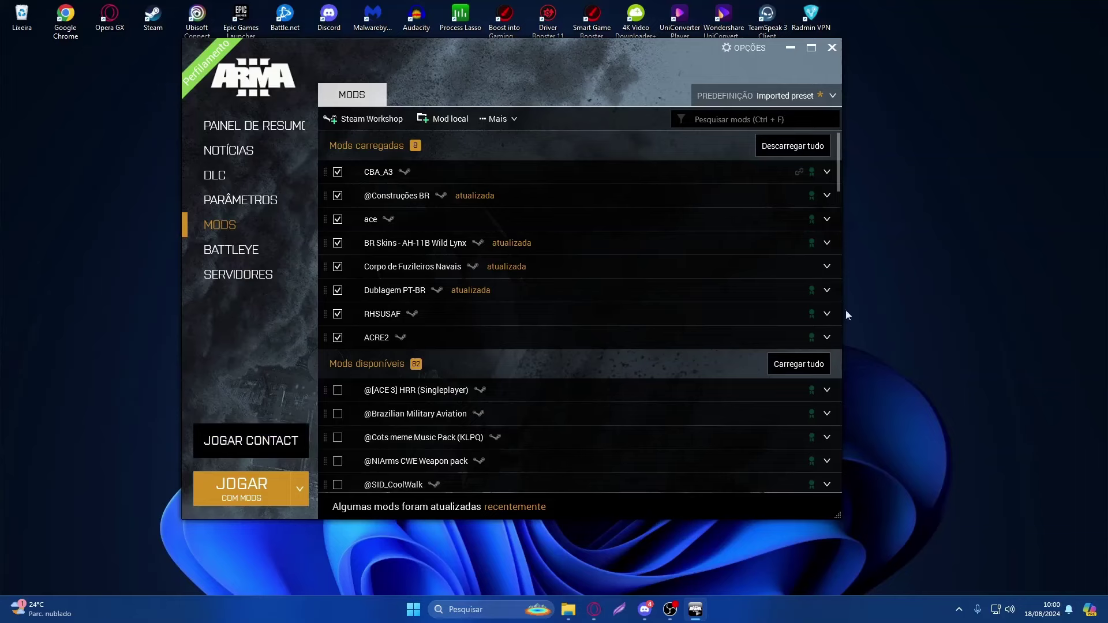
Check the TeamSpeak 3 connection to Harpia Servidor Oficial, return to the Arma 3 Launcher and start the game with the loaded mods
left_click(791, 48)
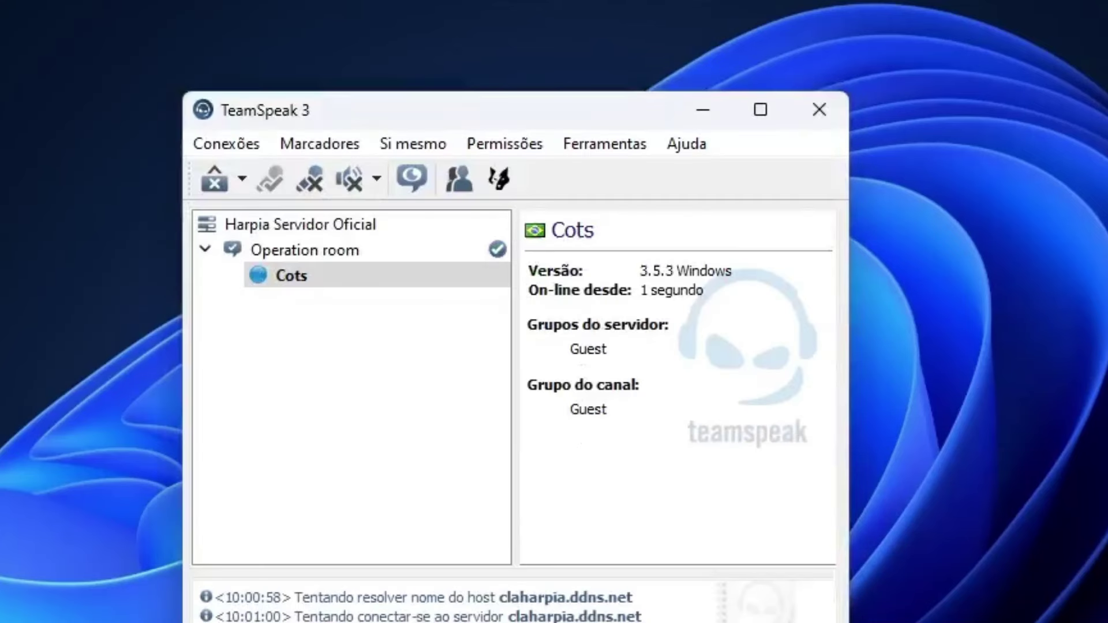
left_click(703, 110)
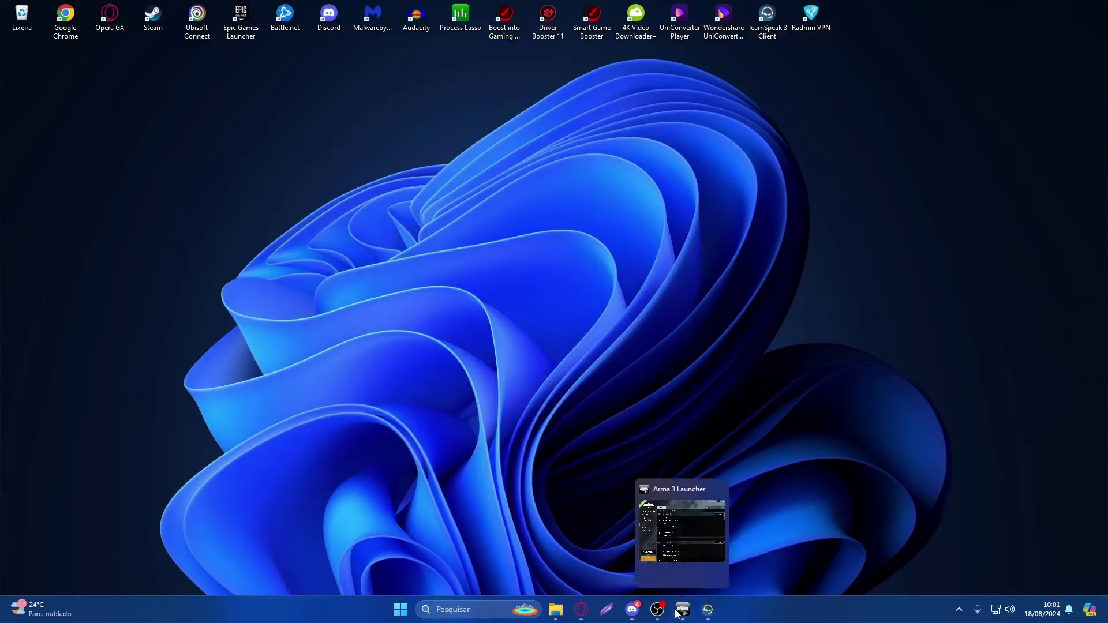
left_click(682, 609)
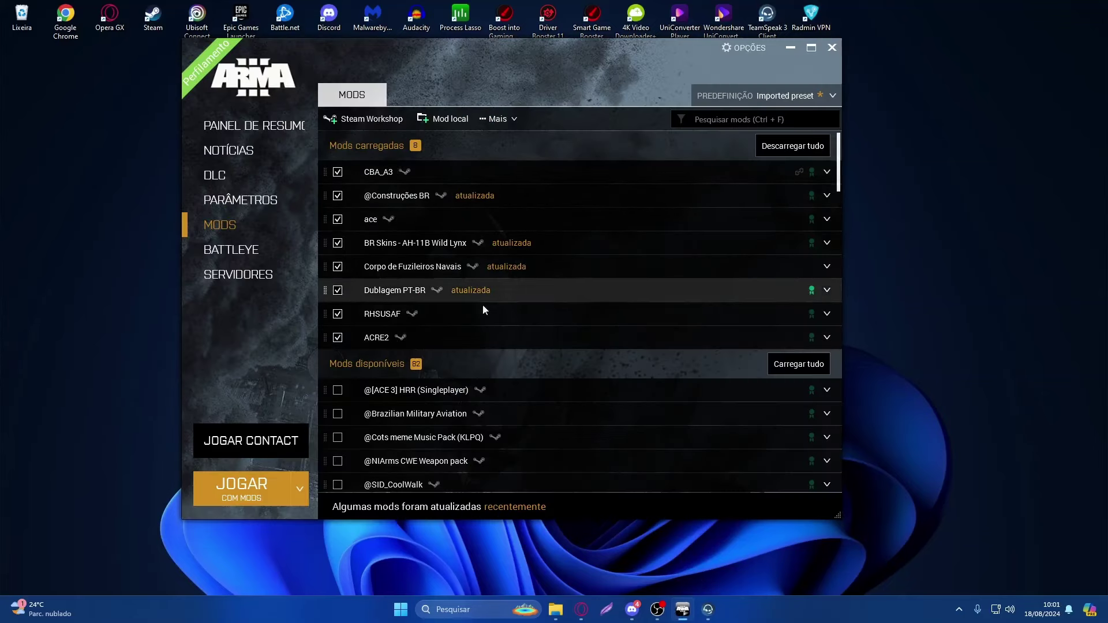
left_click(238, 482)
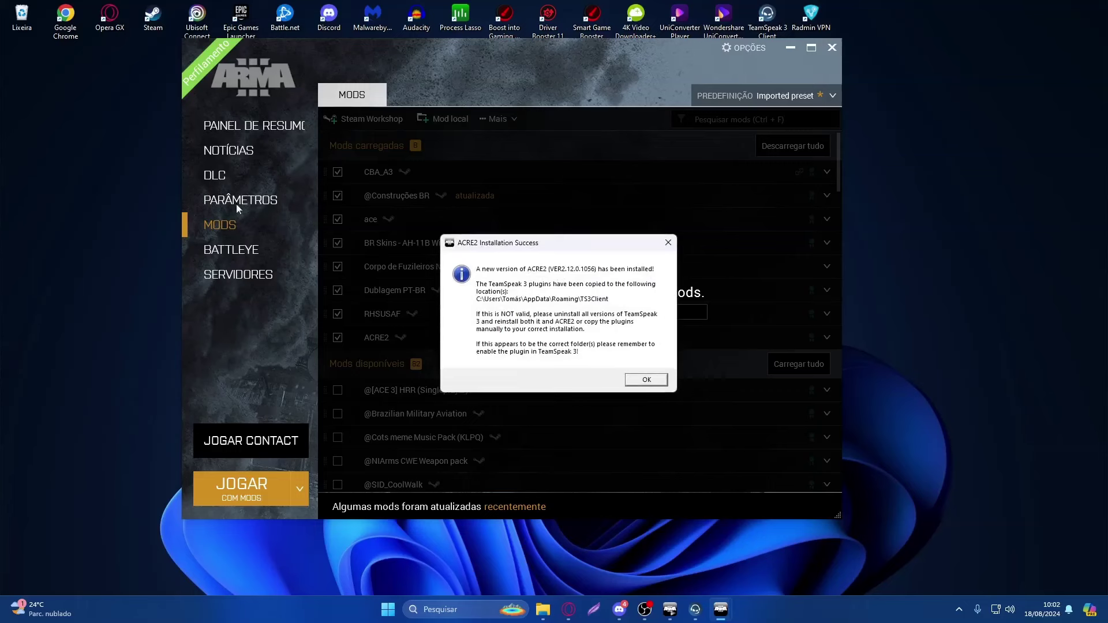
Move the ACRE2 installation message around the screen and read its notes on the TeamSpeak 3 plugin
left_click_drag(520, 245, 668, 179)
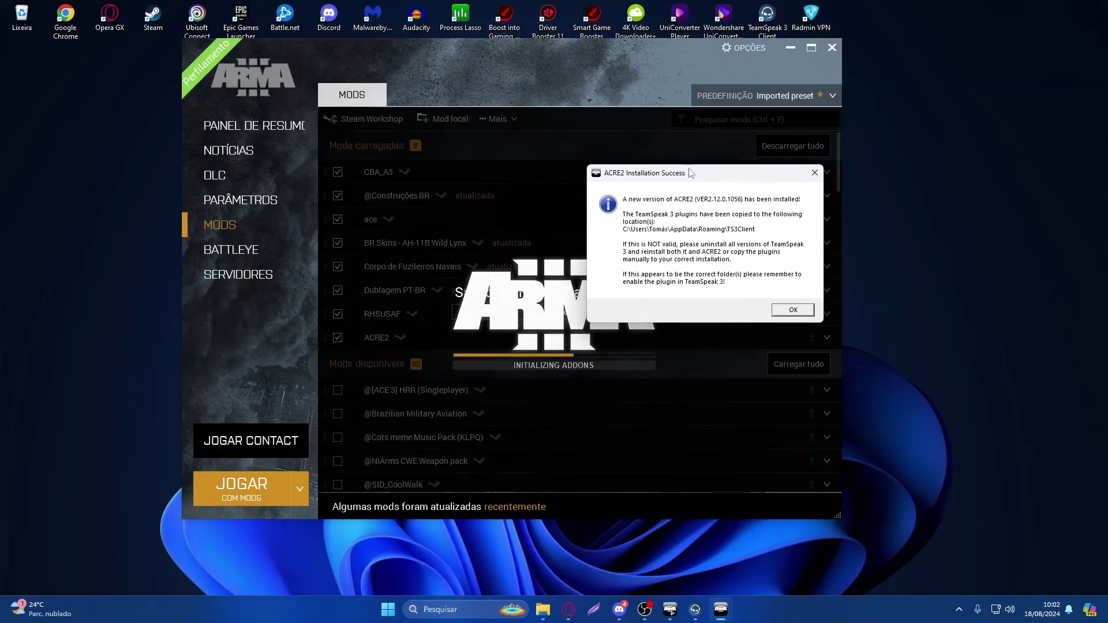
left_click_drag(686, 179, 683, 242)
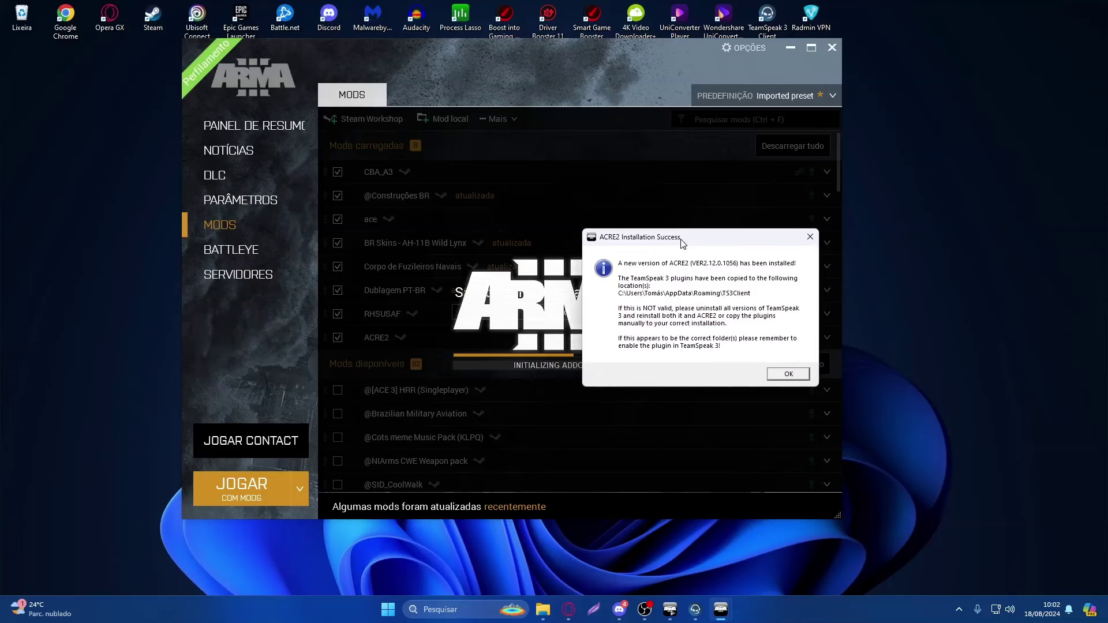
left_click_drag(683, 243, 495, 220)
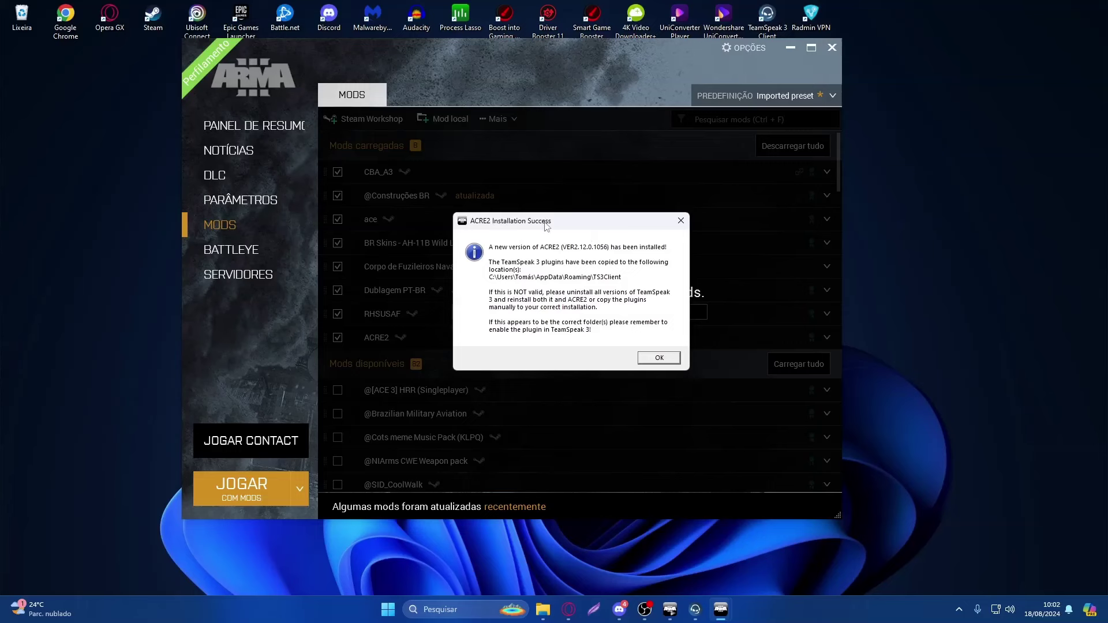
mouse_move(562, 221)
left_mouse_down()
mouse_move(568, 202)
mouse_move(555, 228)
left_mouse_up()
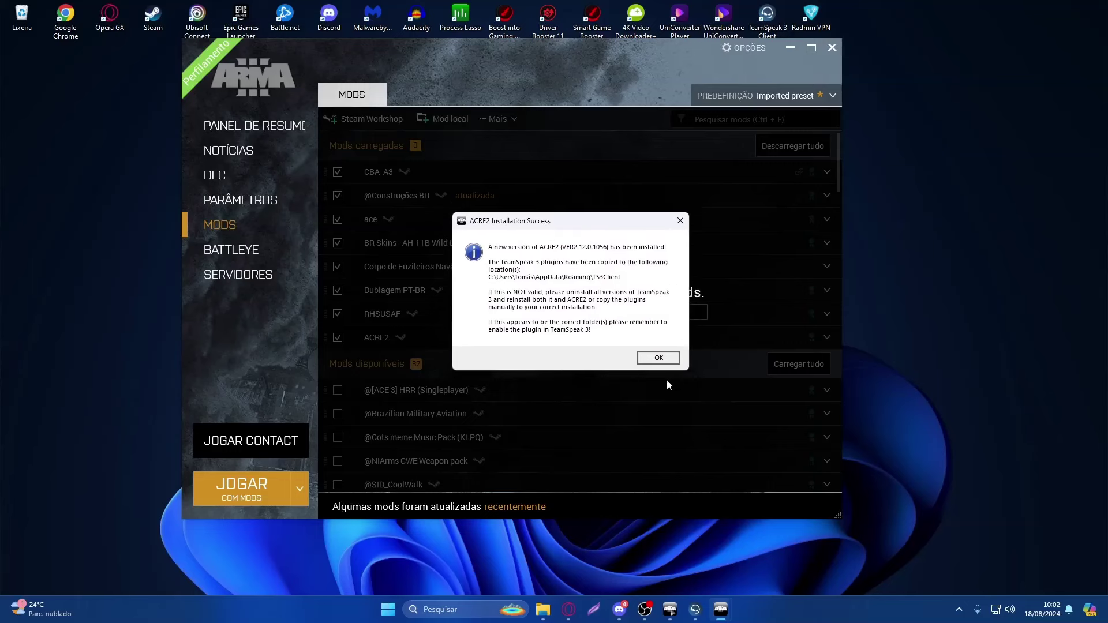
Acknowledge the ACRE2 installation message and switch from the launching game to TeamSpeak 3
left_click(657, 364)
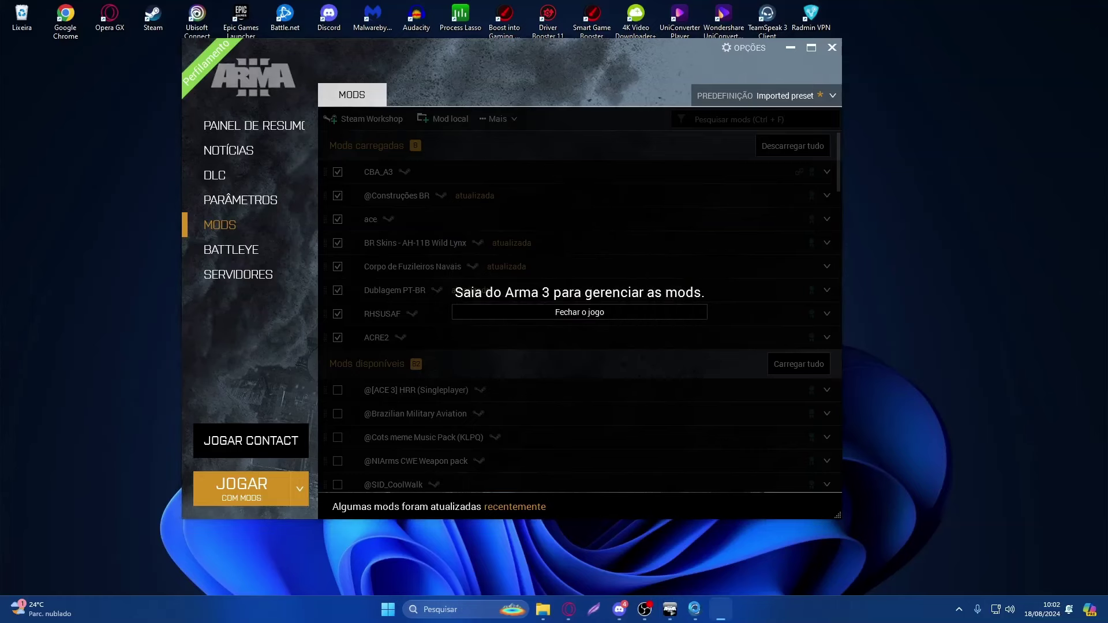
key("alt+Tab")
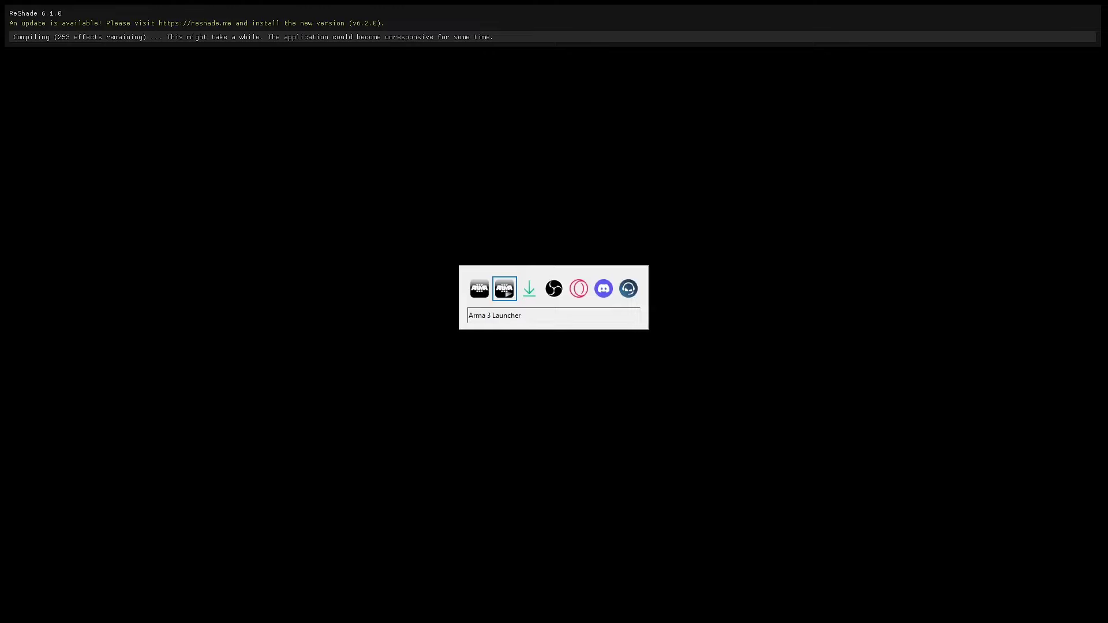
key("alt+Tab")
key("alt+Tab")
key("alt+Tab")
key("alt+Tab")
key("alt+Tab")
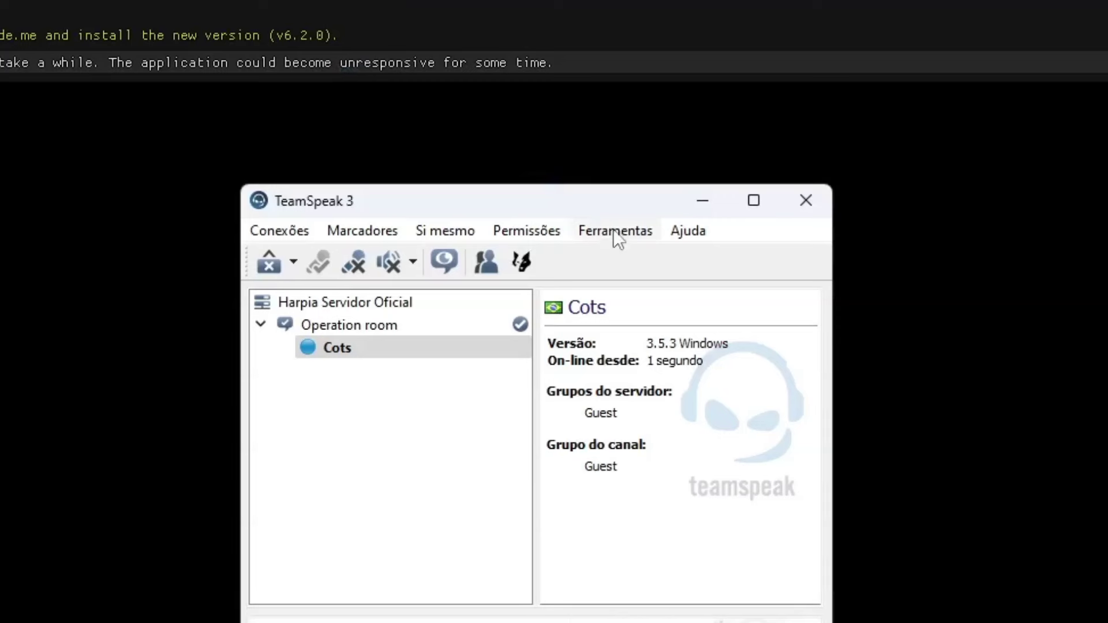
Check in the TeamSpeak 3 add-on options that the ACRE2 plug-in is enabled, and minimize TeamSpeak to return to Arma 3
left_click(613, 229)
key("Escape")
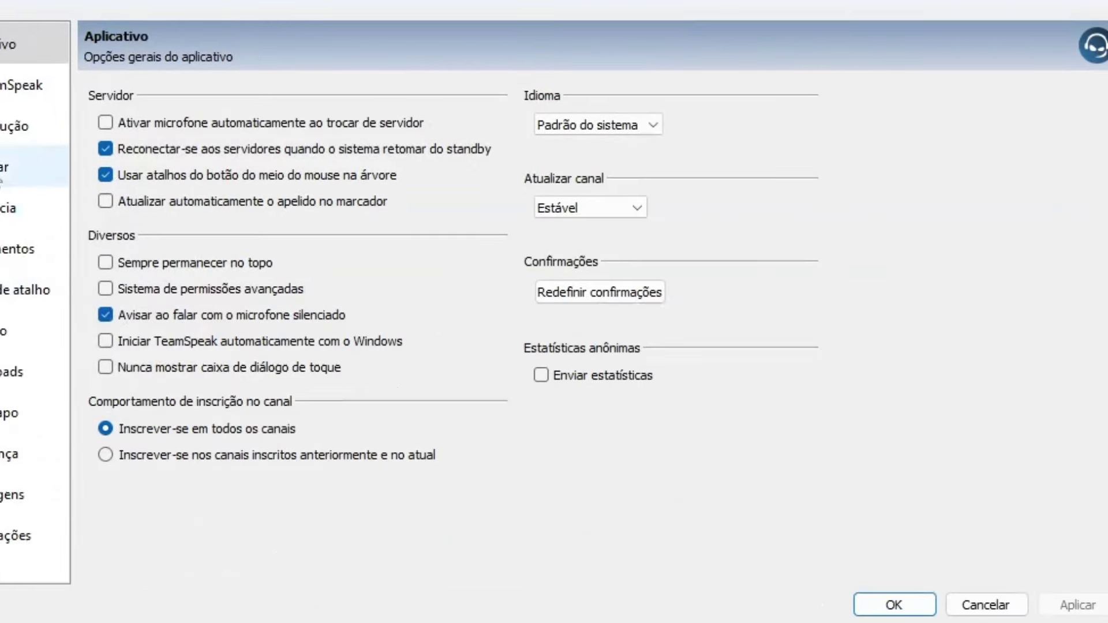
left_click(31, 248)
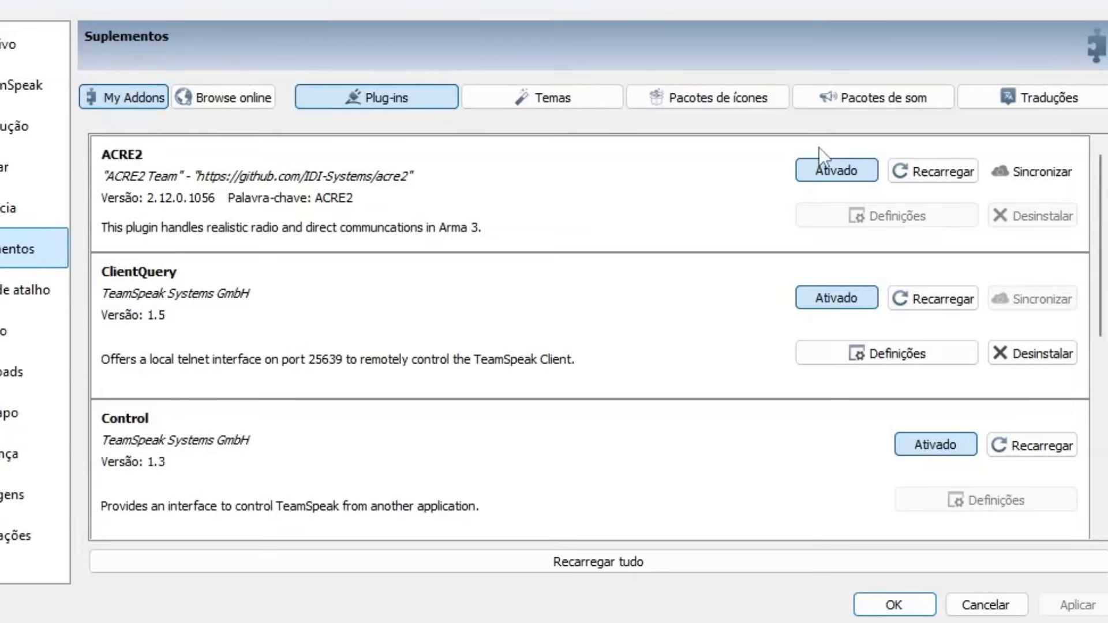
left_click_drag(1101, 271, 1106, 456)
scroll(1105, 456, "up", 10)
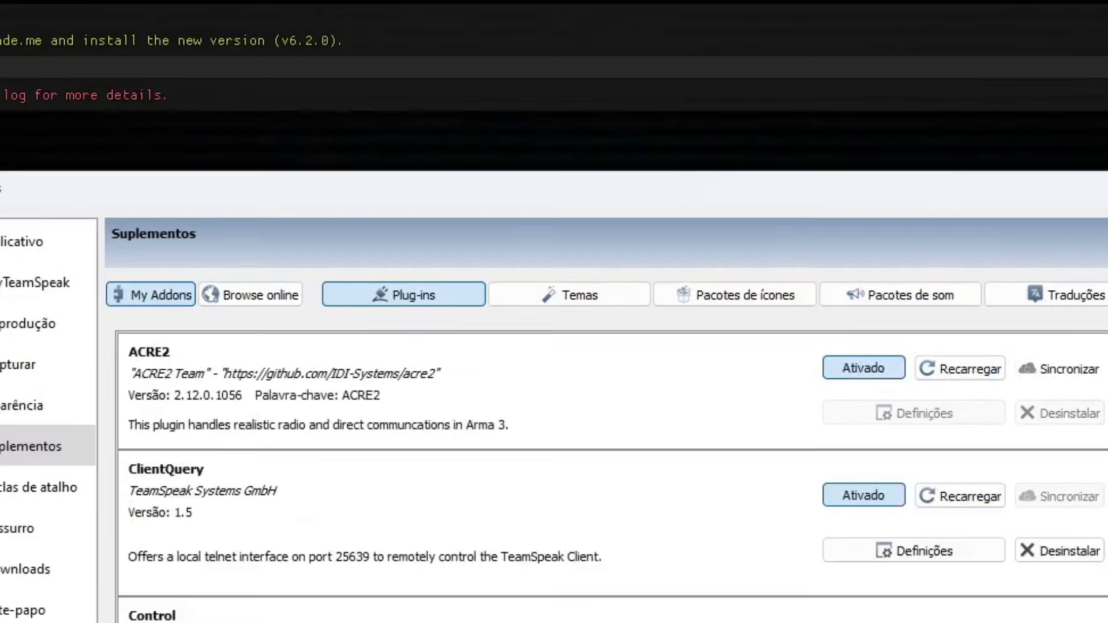
key("Escape")
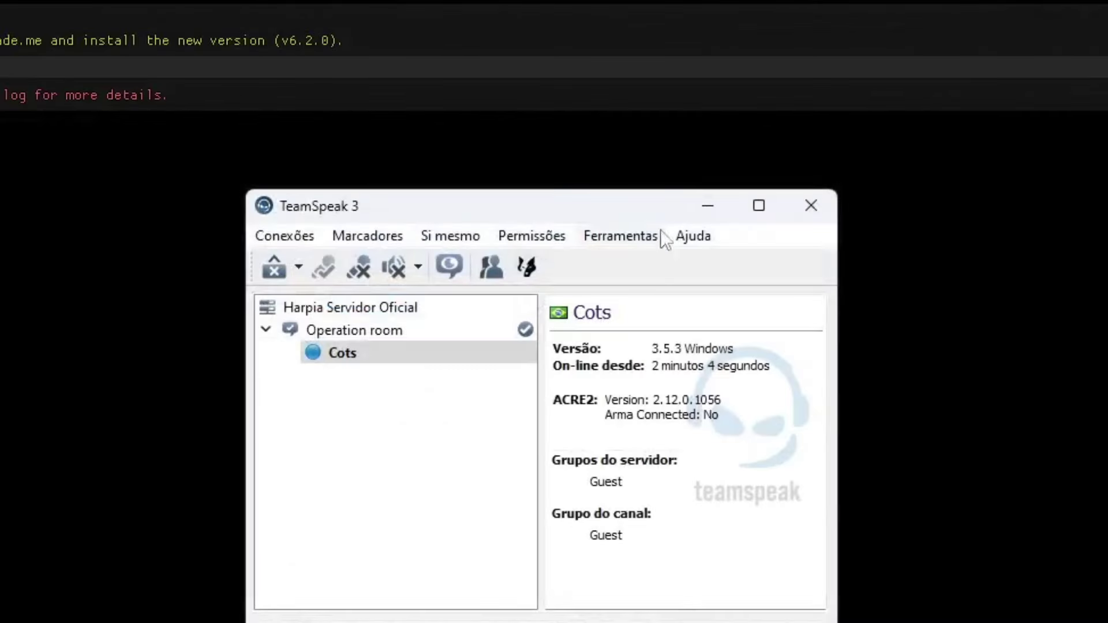
left_click(716, 200)
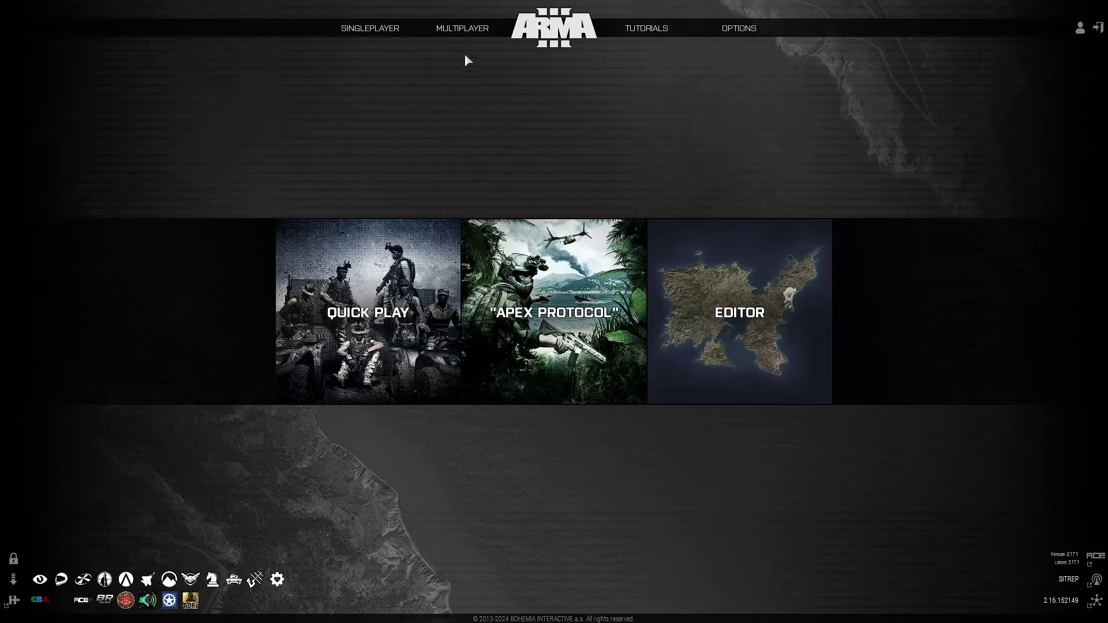
Open the direct connection form in the multiplayer server browser and select the existing server address
mouse_move(462, 36)
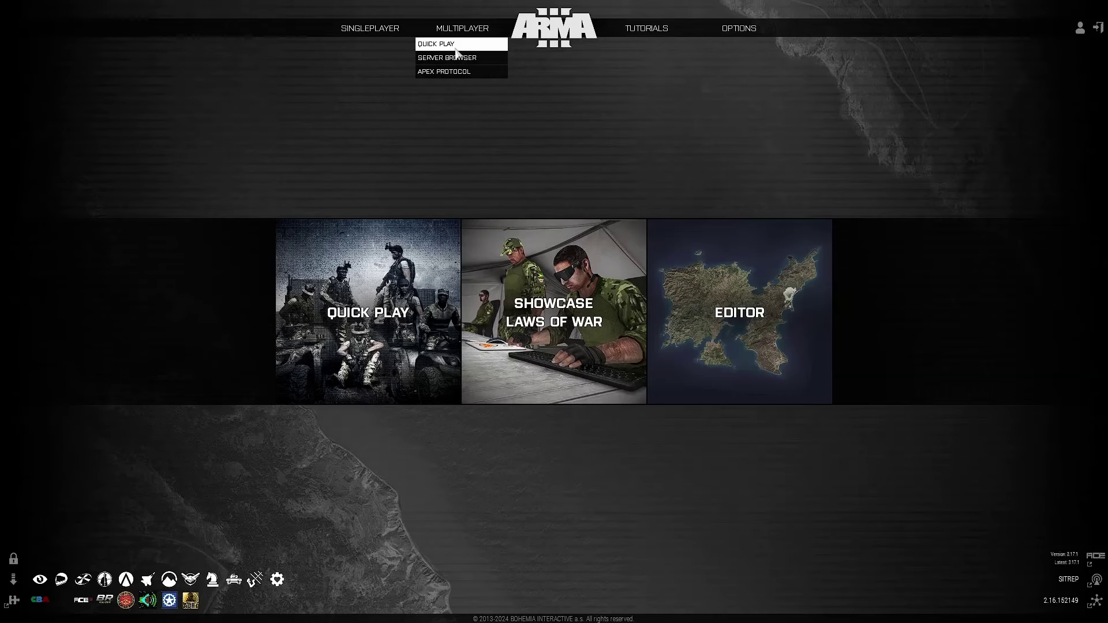
left_click(454, 47)
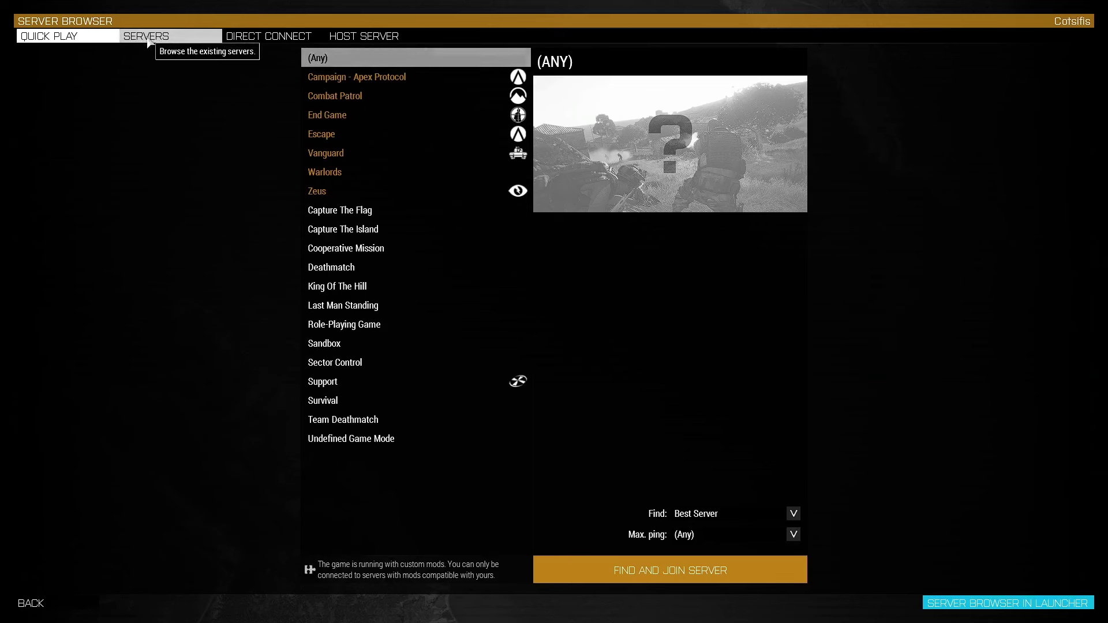
left_click(267, 40)
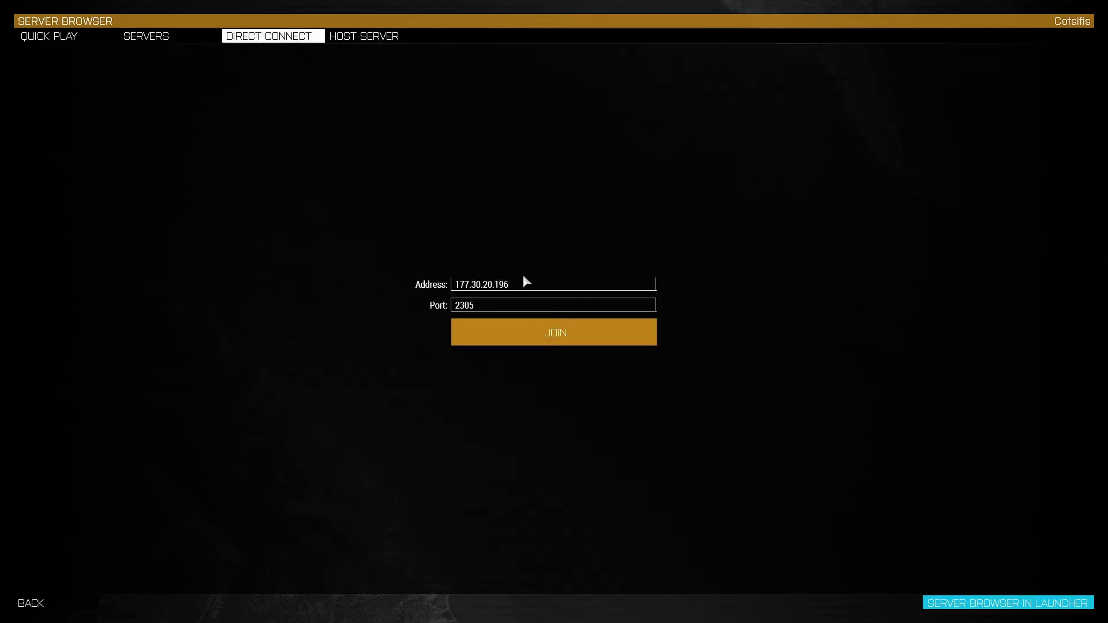
left_click_drag(525, 284, 391, 294)
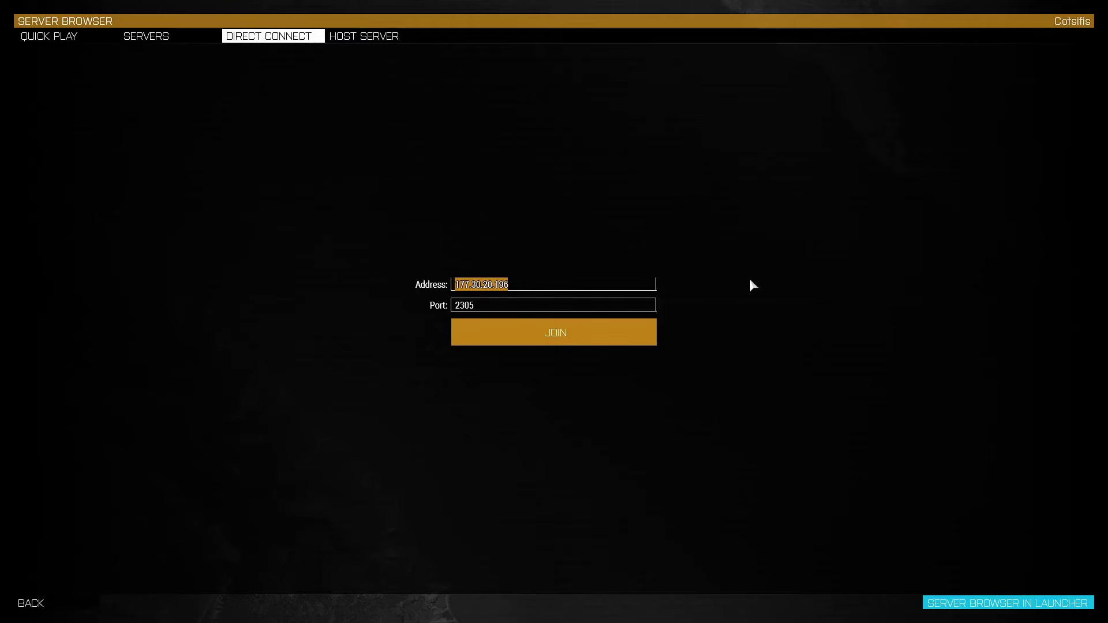
Switch to Discord, read the connection details in the detalhes-server channel and return to Arma 3
key("alt+Tab")
key("Tab")
key("Tab")
key("Tab")
key("Tab")
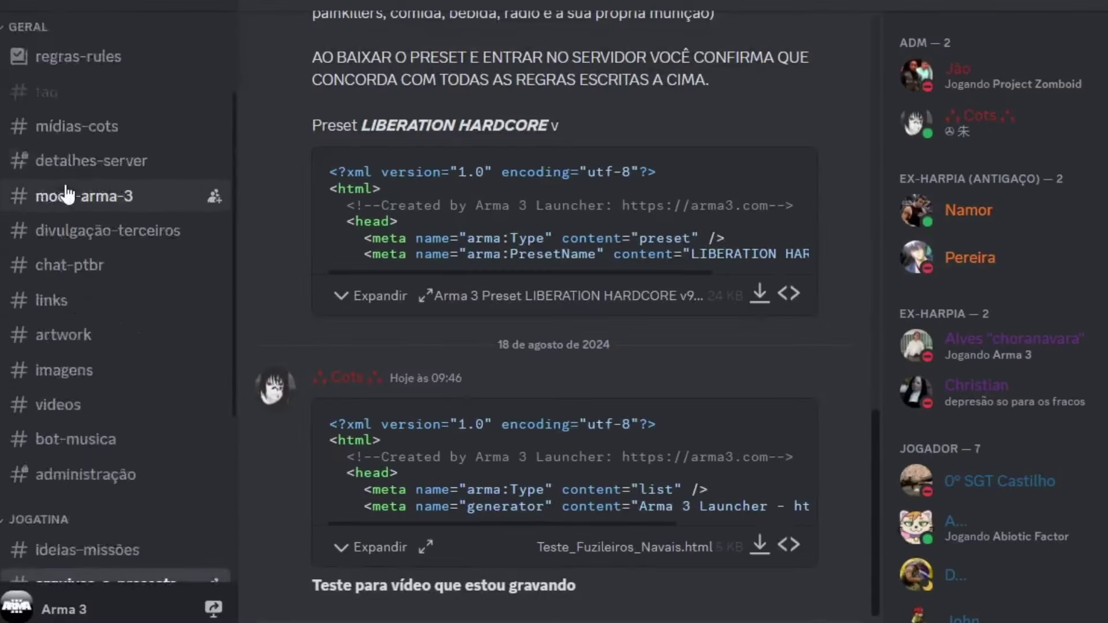
scroll(66, 195, "up", 3)
left_click(70, 301)
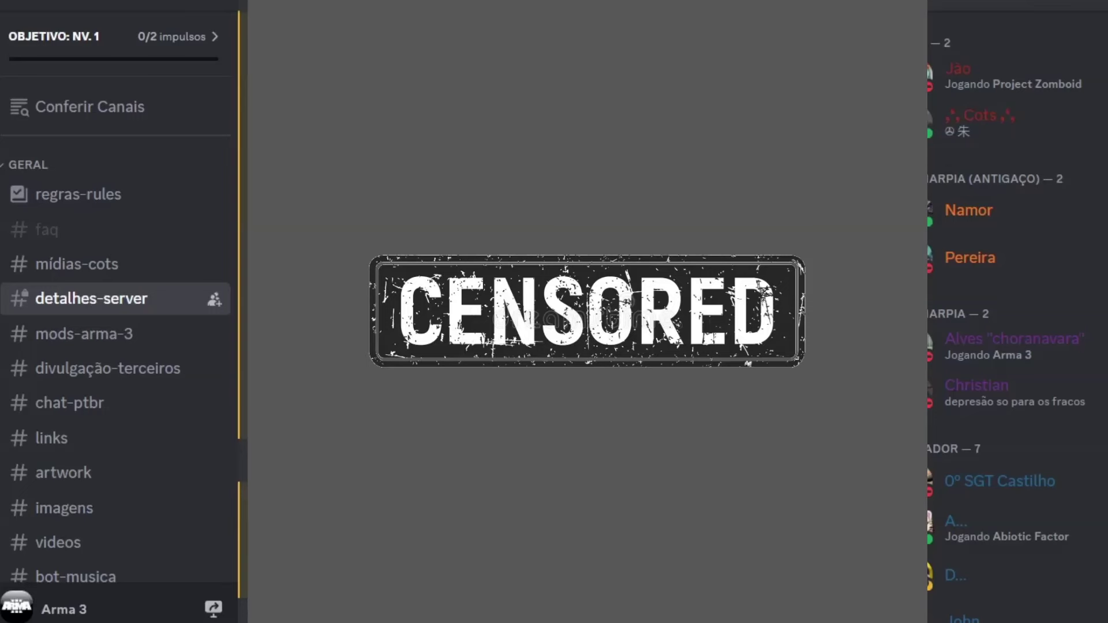
key("alt+Tab")
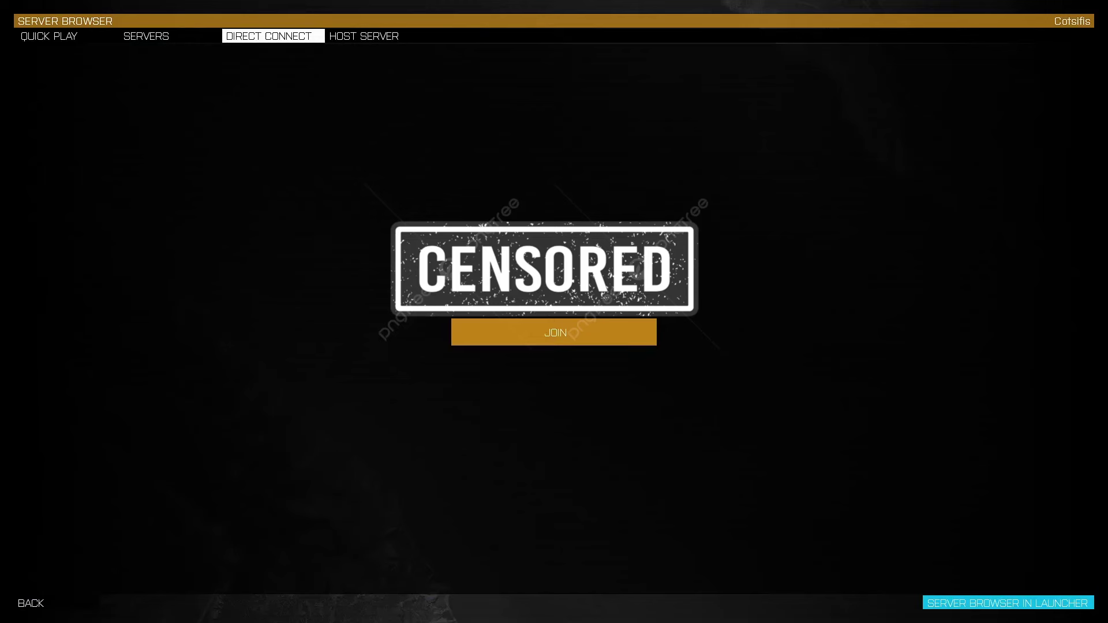
Connect to the entered address and join Cots Community | Servidor Oficial, supplying the server password
left_click(511, 338)
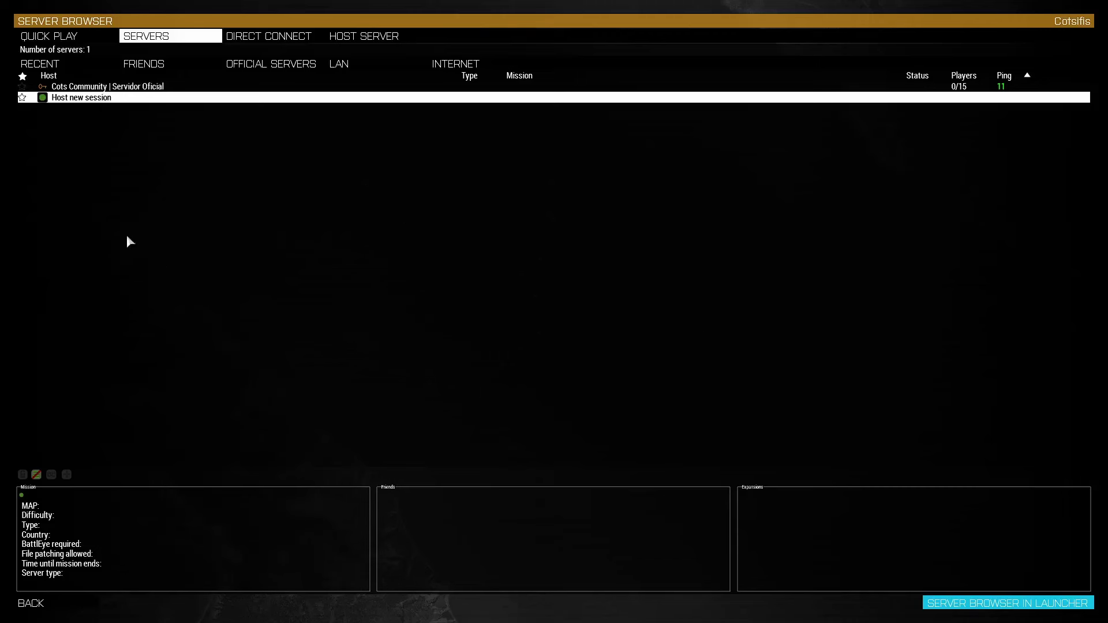
left_click(57, 88)
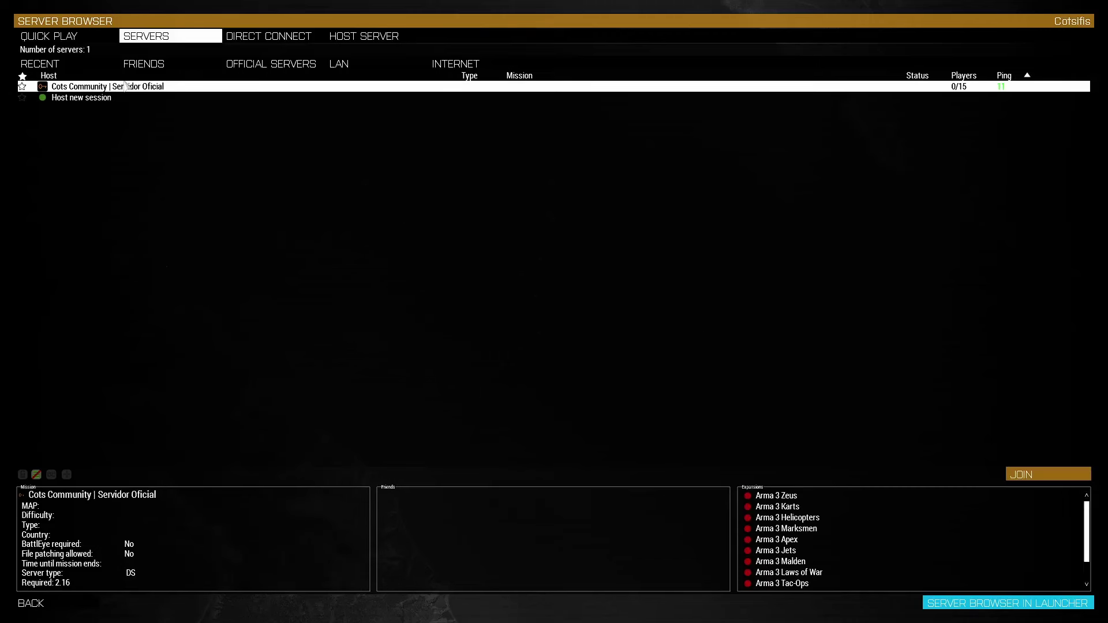
left_click(1038, 477)
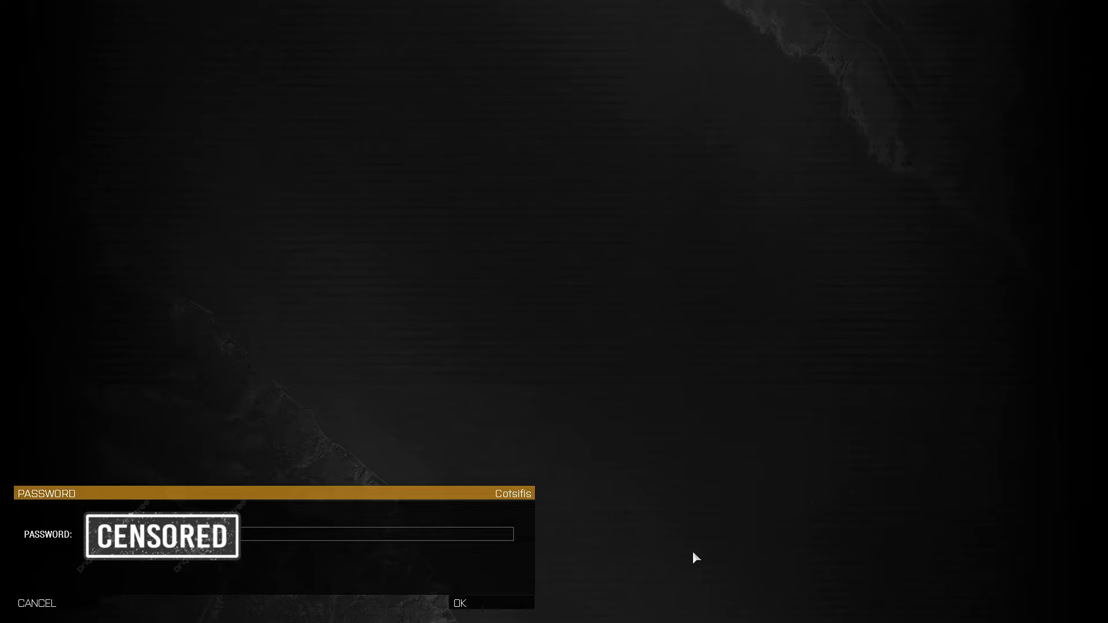
left_click(466, 605)
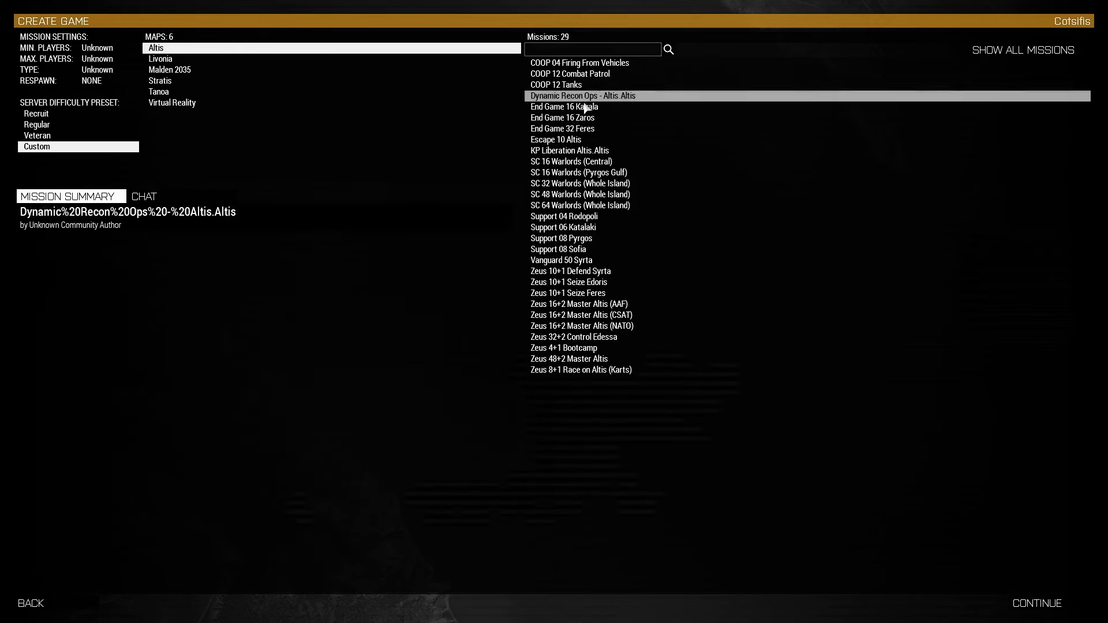
Choose the Dynamic Recon Ops - Altis.Altis mission on the Altis map and load it
left_click(577, 107)
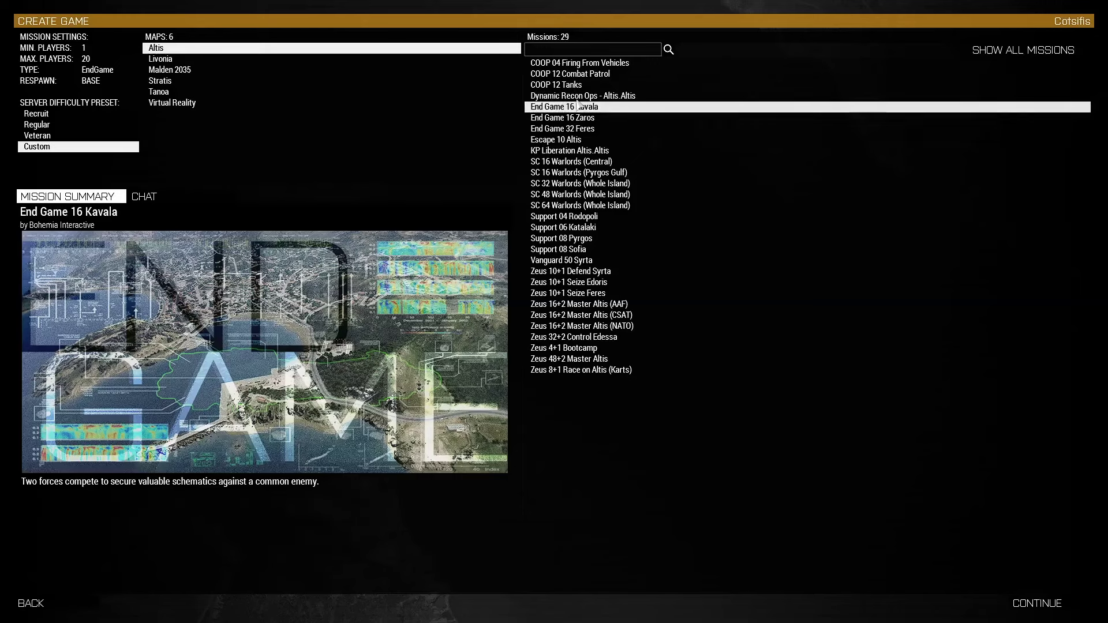
double_click(577, 97)
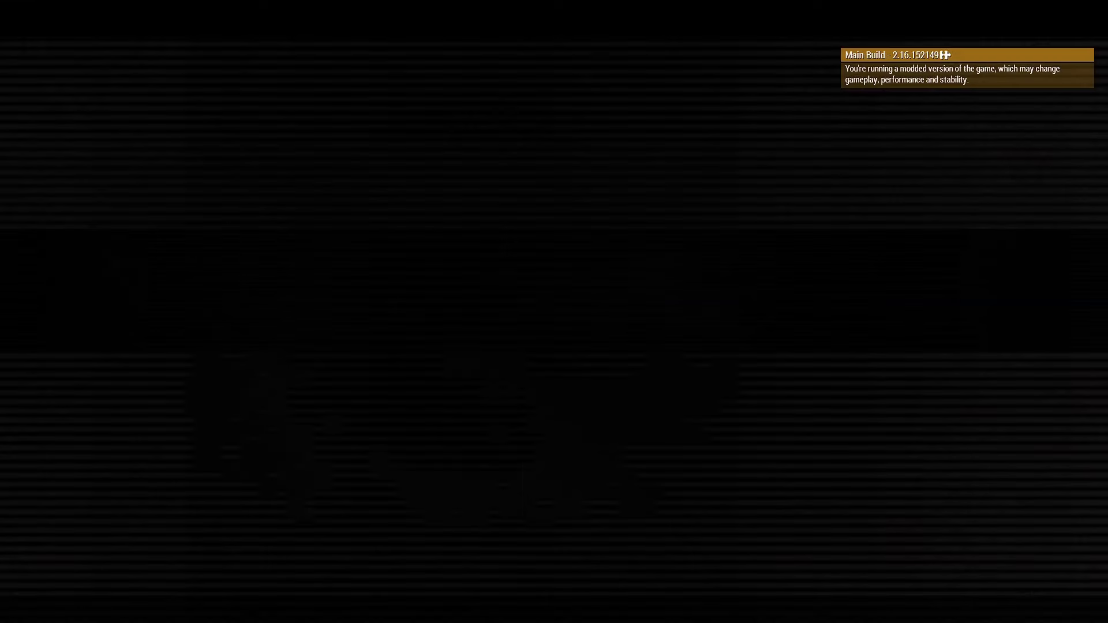